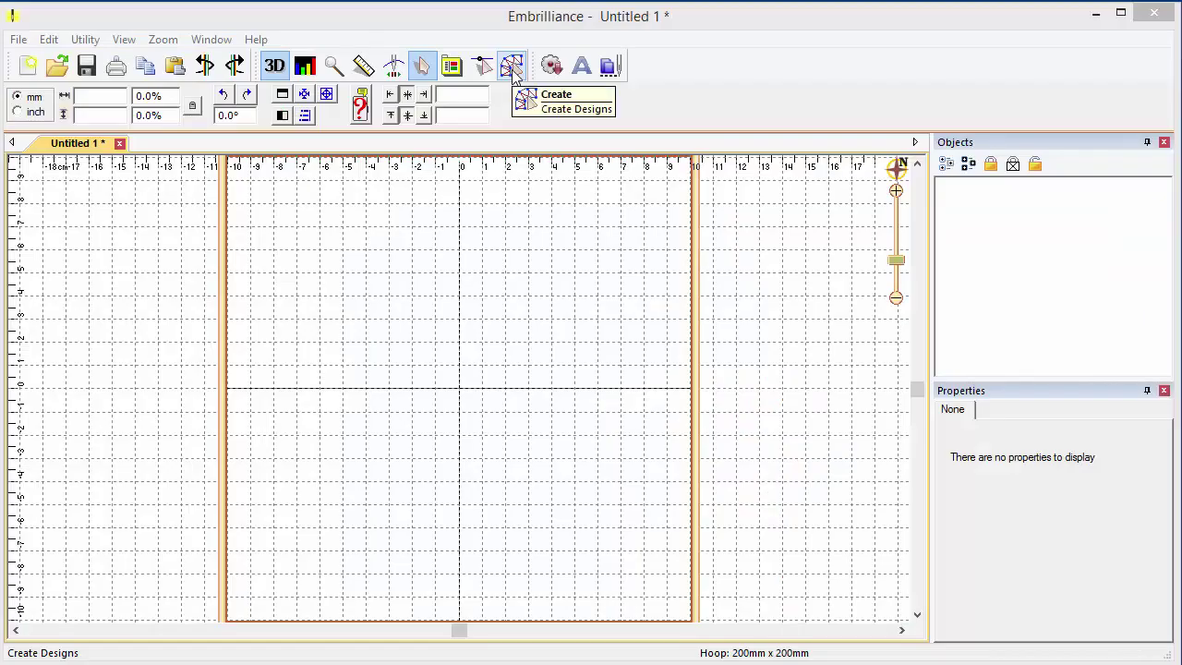
Step: Switch the empty Untitled 1 design to Create Designs mode
left_click(512, 70)
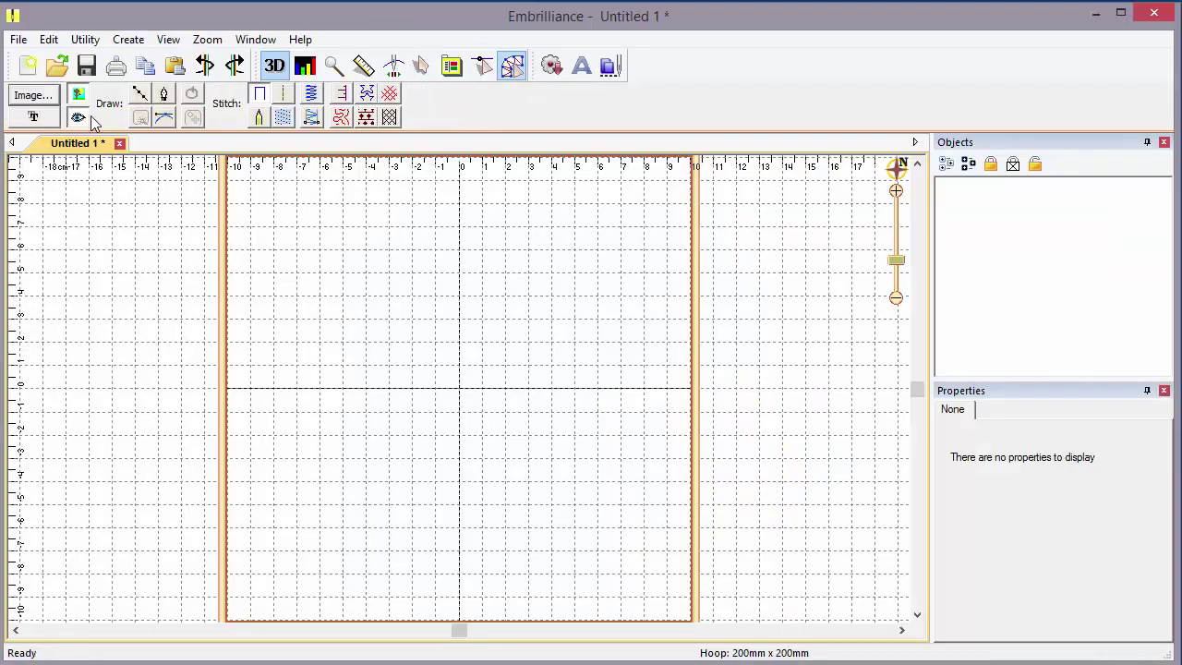
Step: Load the Fleur.jpg fleur-de-lis image onto the canvas as a new design
left_click(27, 96)
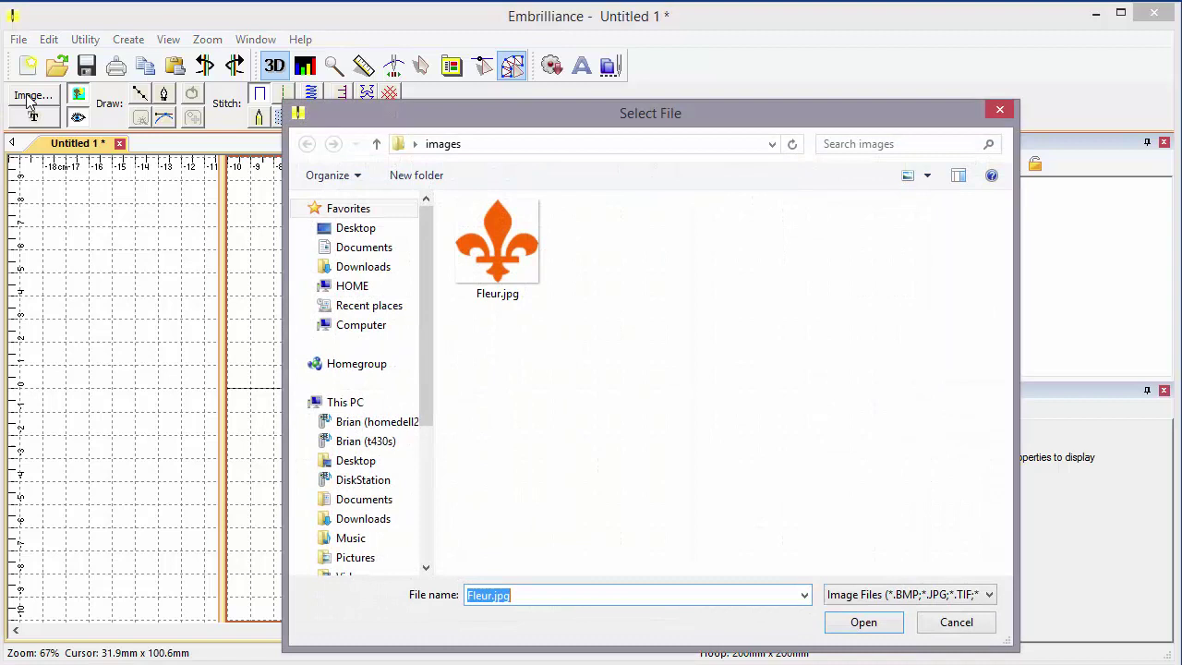
left_click(507, 261)
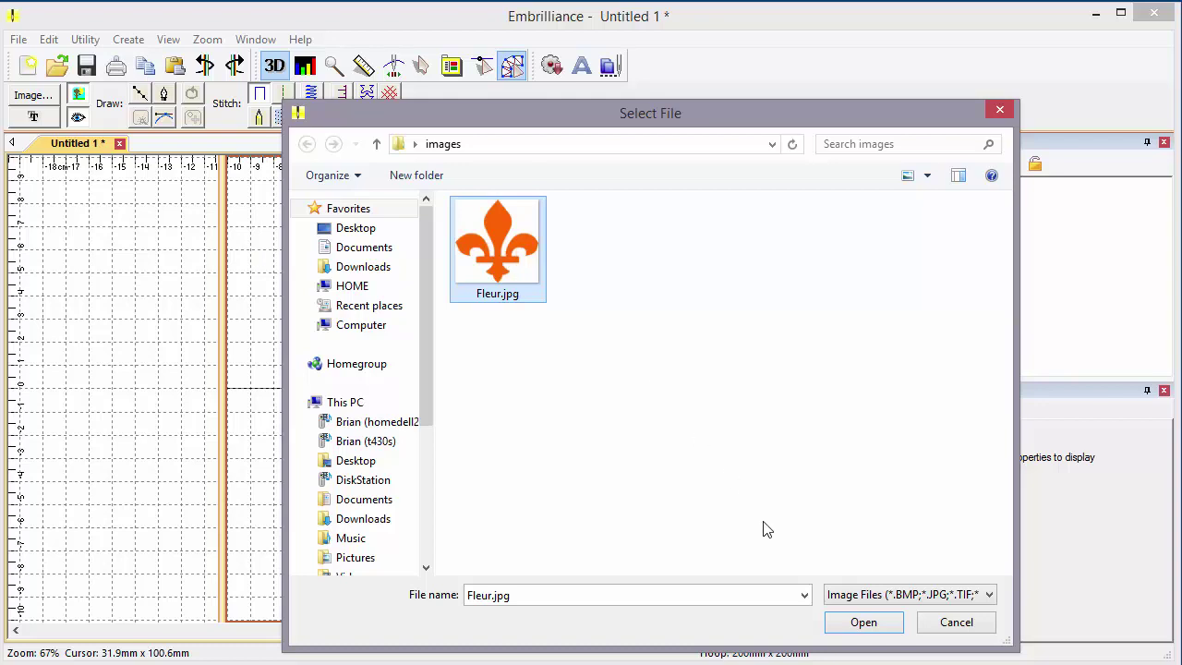
left_click(865, 623)
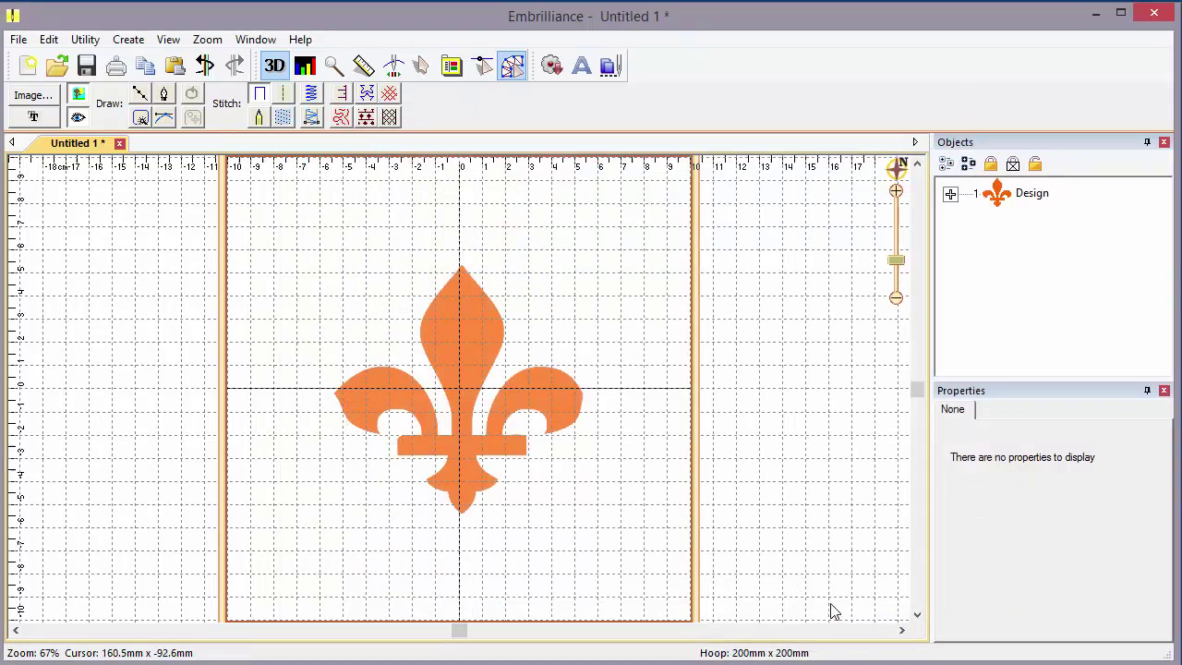
Step: Scale the fleur-de-lis artwork down at the hoop centre and zoom to it
left_click(475, 358)
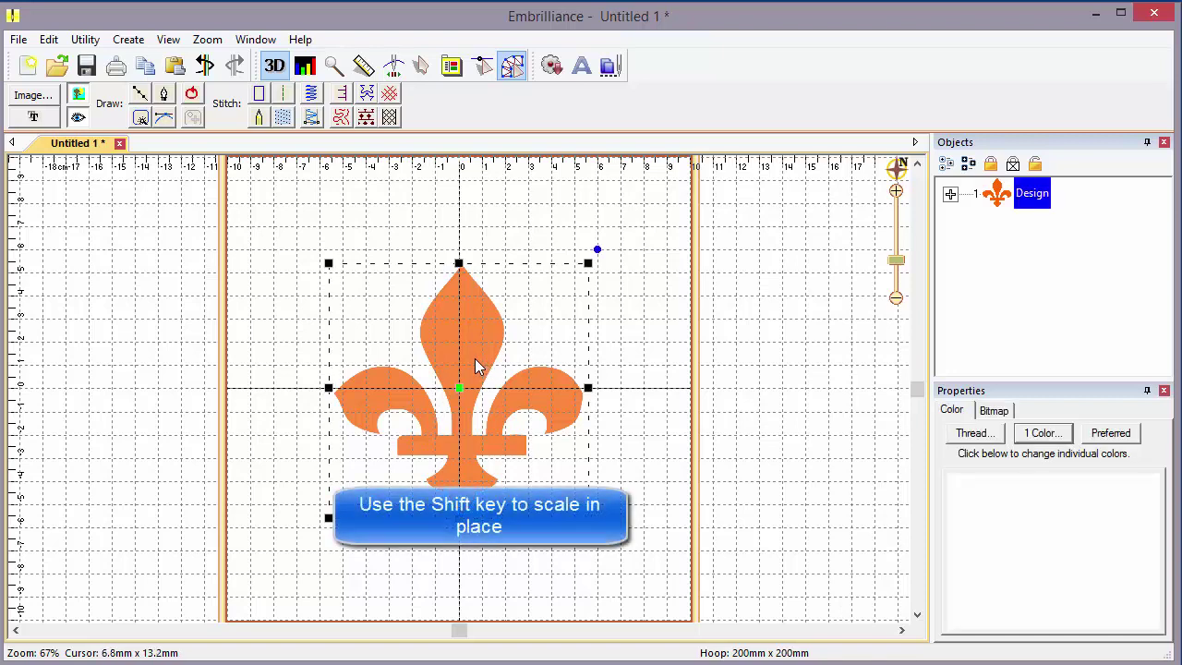
left_click_drag(587, 262, 478, 329)
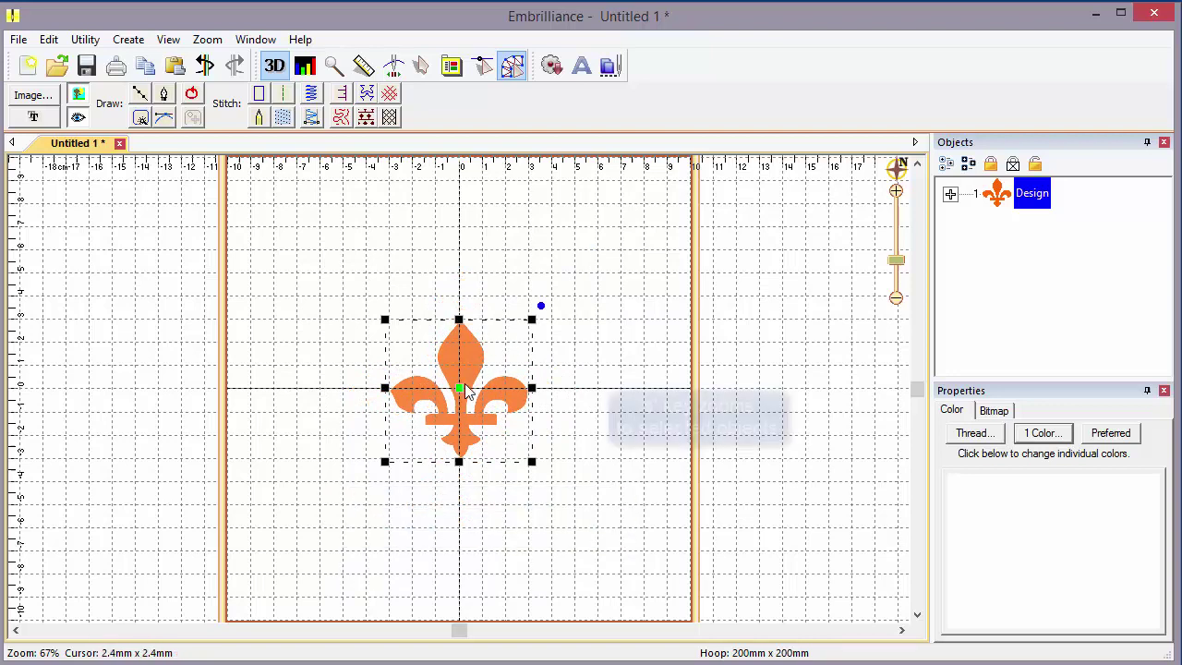
key("s")
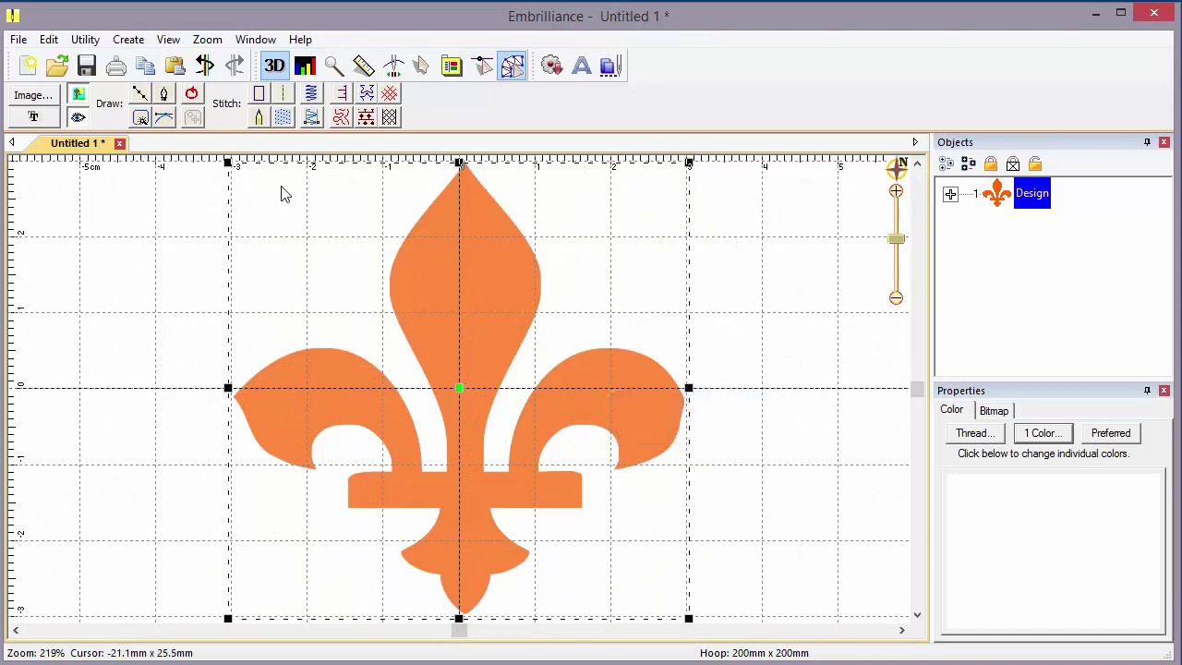
Step: Magic Wand trace the fleur-de-lis into a 59.6mm x 59.5mm node outline
left_click(140, 117)
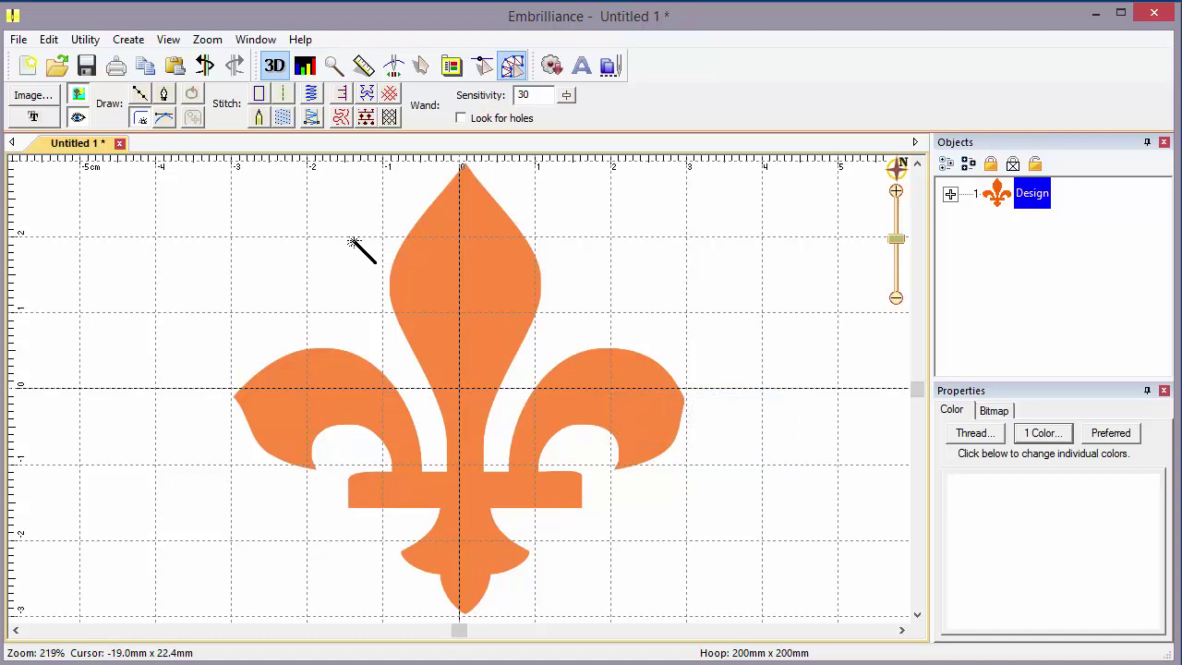
left_click(414, 267)
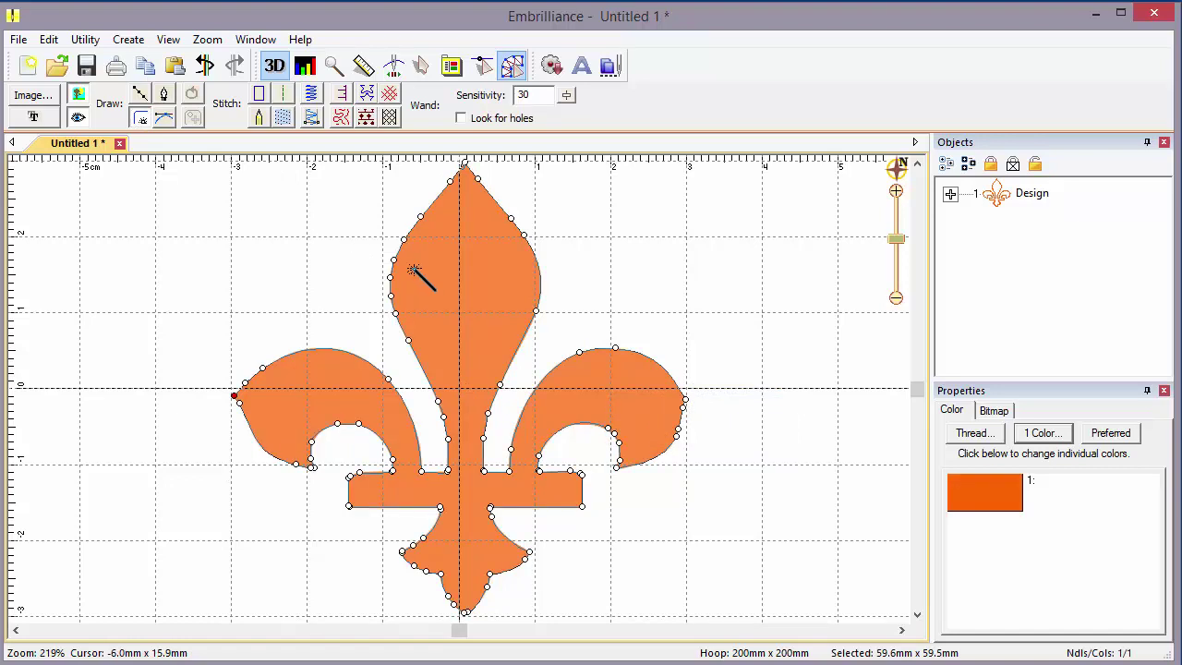
key("Escape")
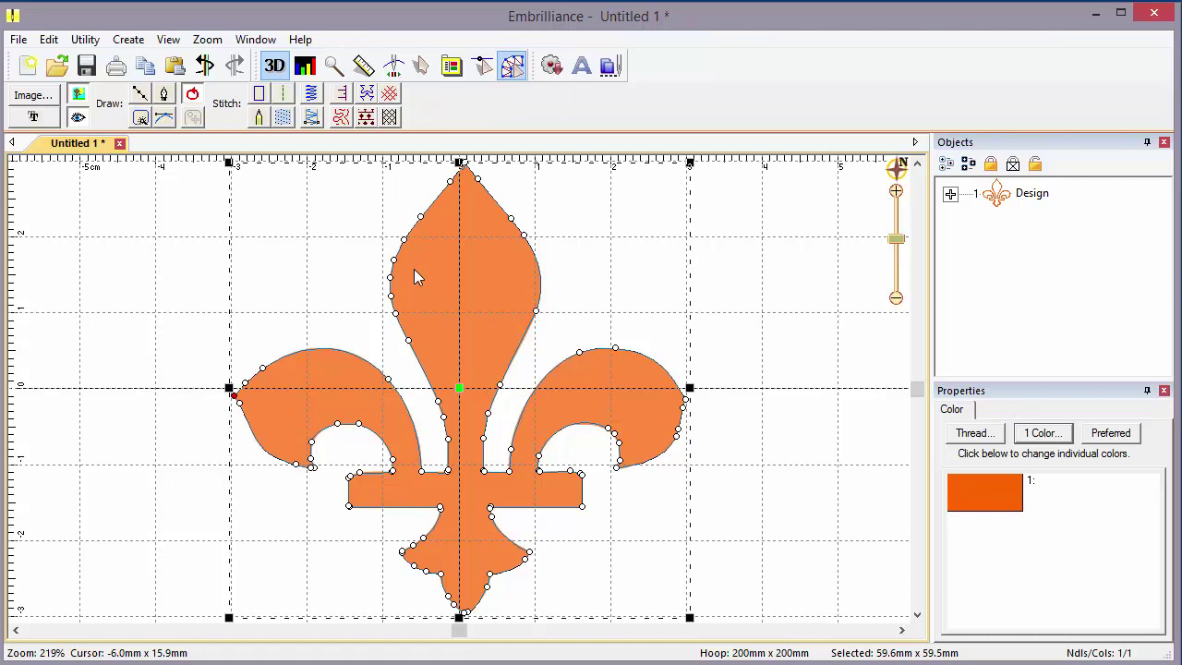
Step: Zoom in on the crossbar and add nodes on its left and right edges
left_click(335, 66)
left_click_drag(330, 461, 612, 538)
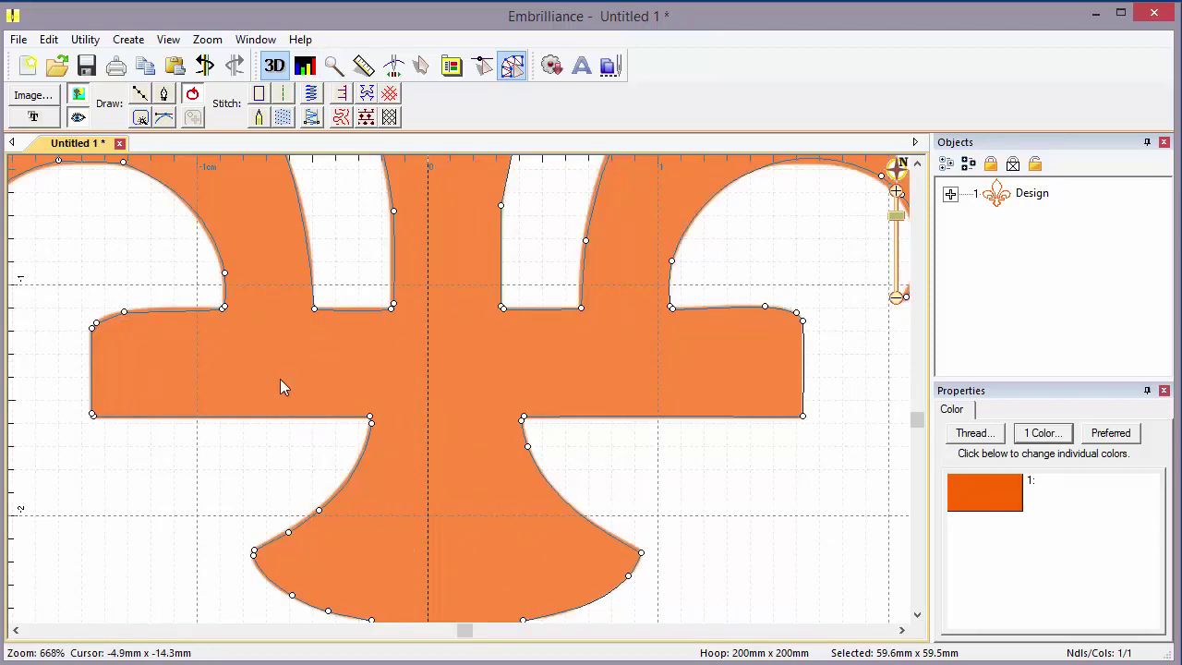
left_click(92, 365)
left_click(803, 362)
left_click(804, 360)
left_click(92, 370)
Step: Break the shape across the crossbar nodes and expand Design to show the pieces
right_click(92, 367)
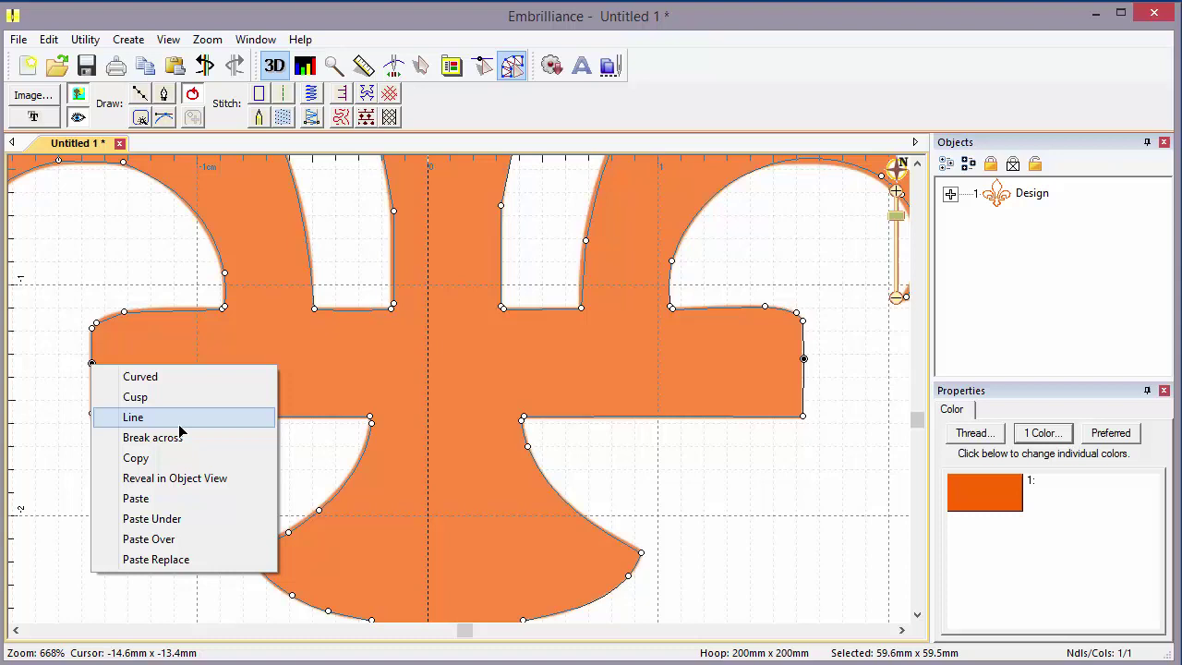
left_click(152, 437)
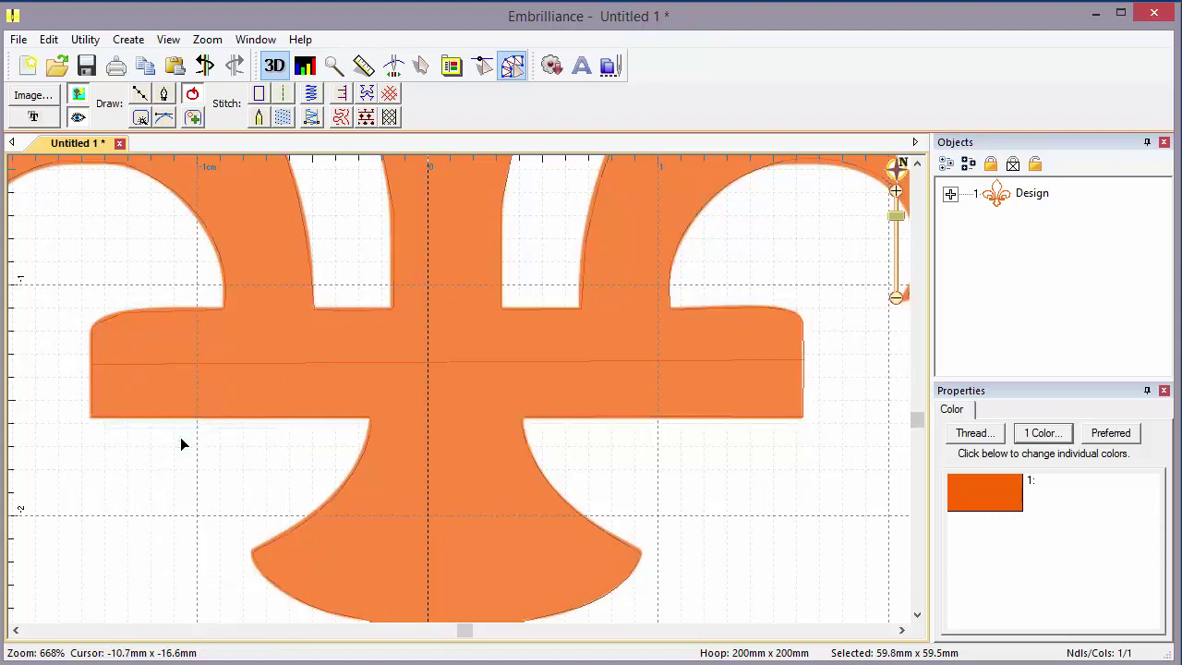
left_click(950, 195)
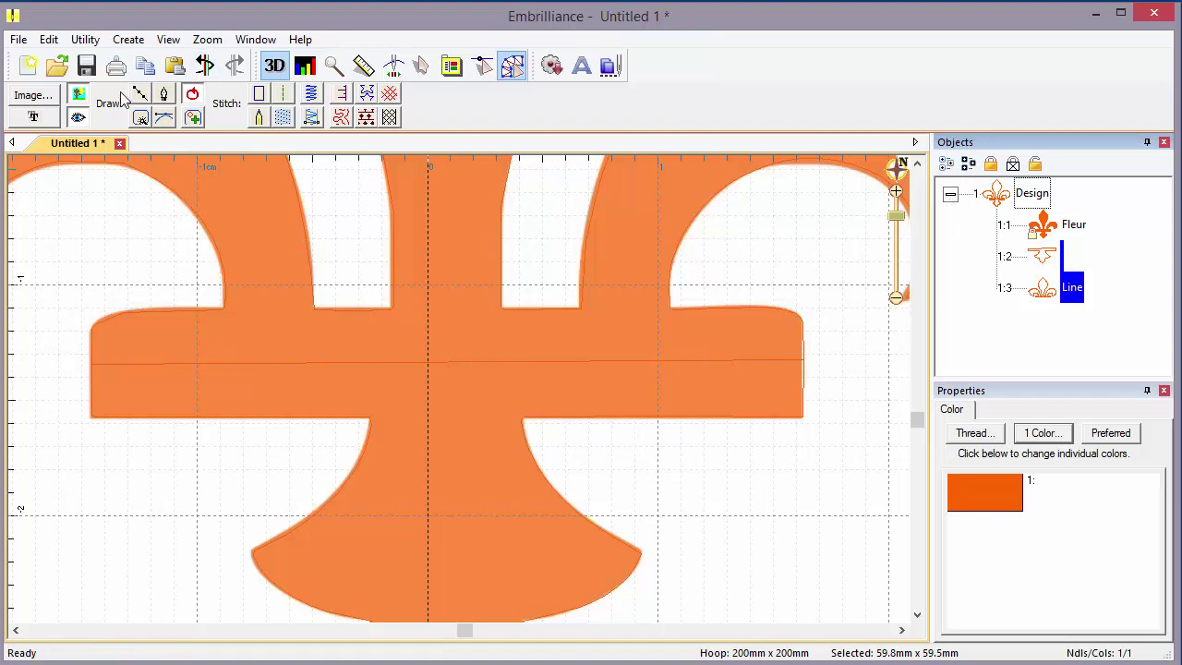
Step: Hide the artwork image and zoom out to see the split outlines
left_click(78, 95)
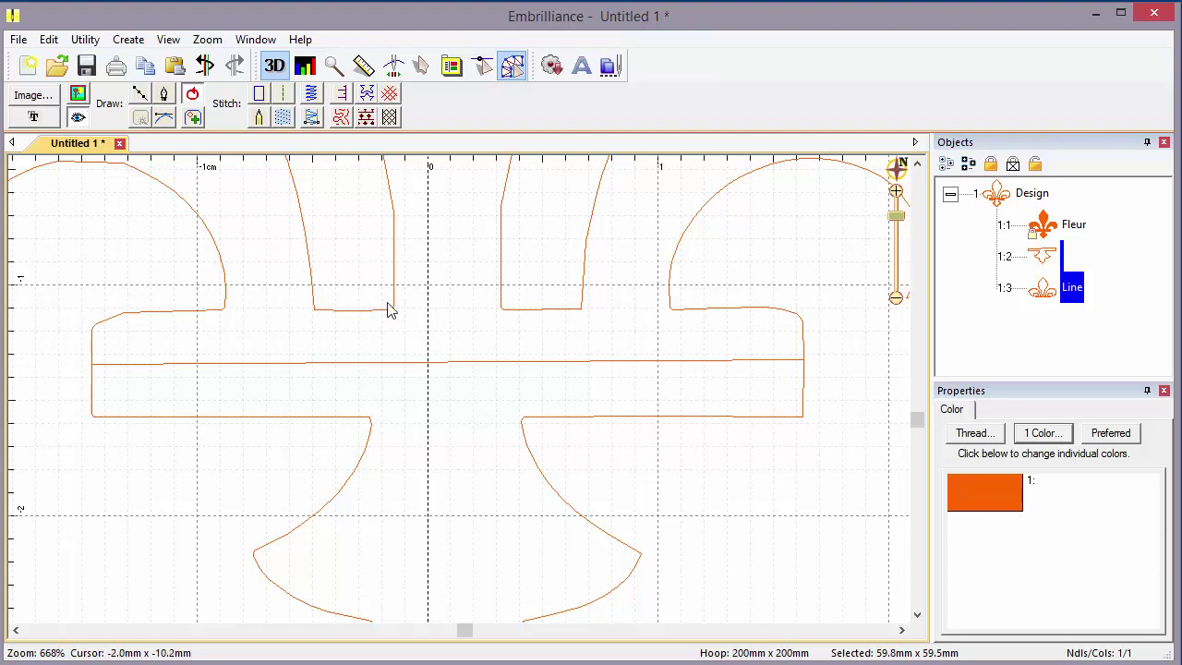
scroll(429, 380, "down", 2)
scroll(429, 380, "down", 3)
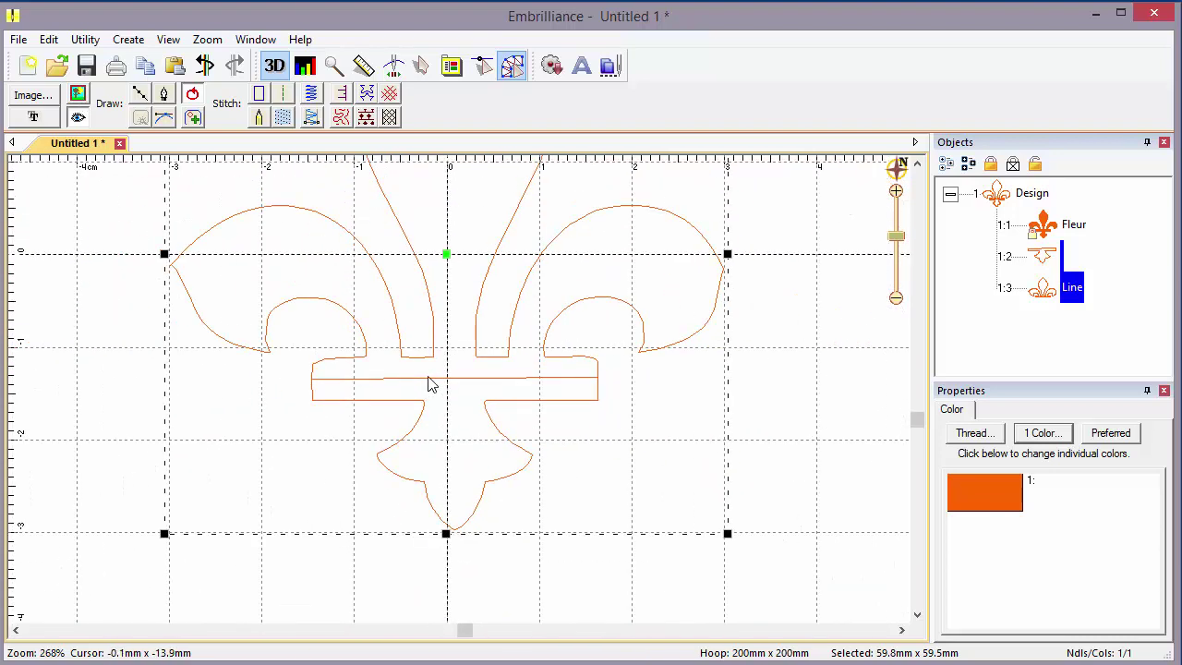
Step: Add 'New Orleans' lettering, shrink it, and place it across the fleur's centre
left_click(587, 74)
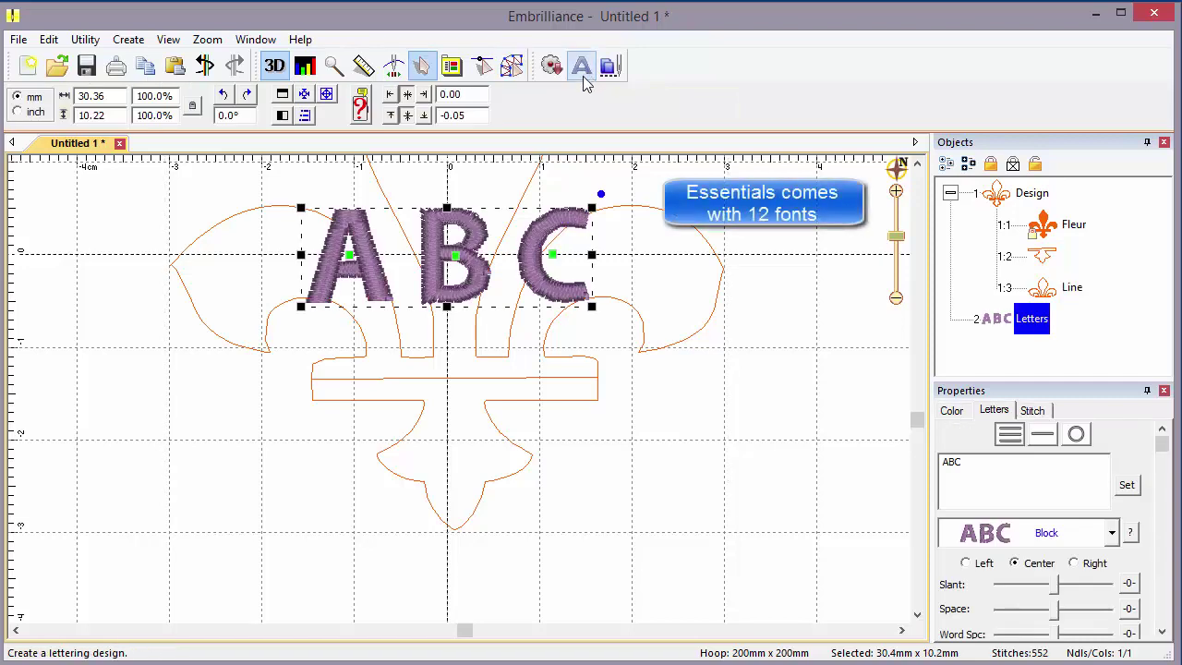
left_click_drag(982, 462, 929, 464)
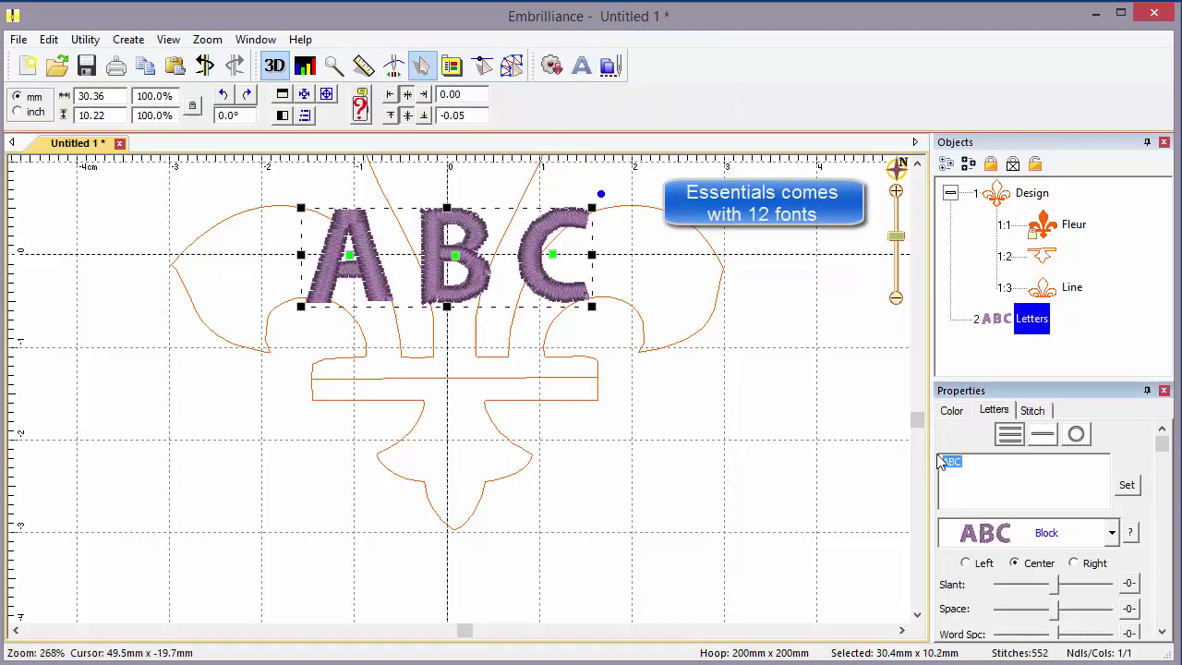
type("New Orleans")
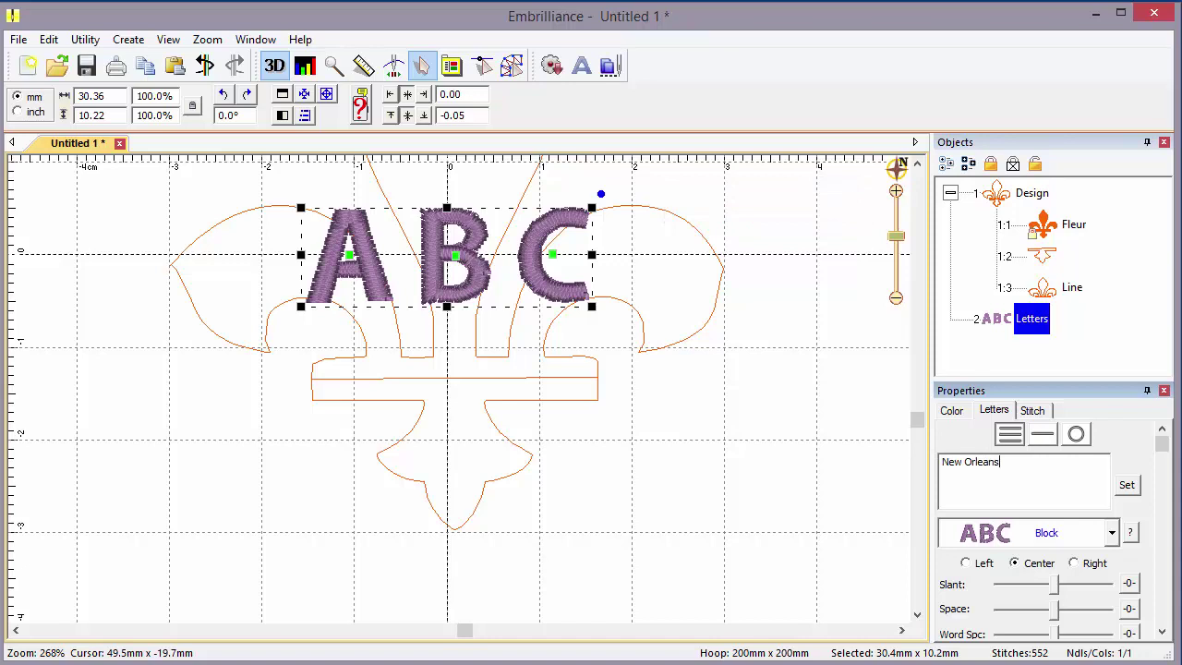
key("Return")
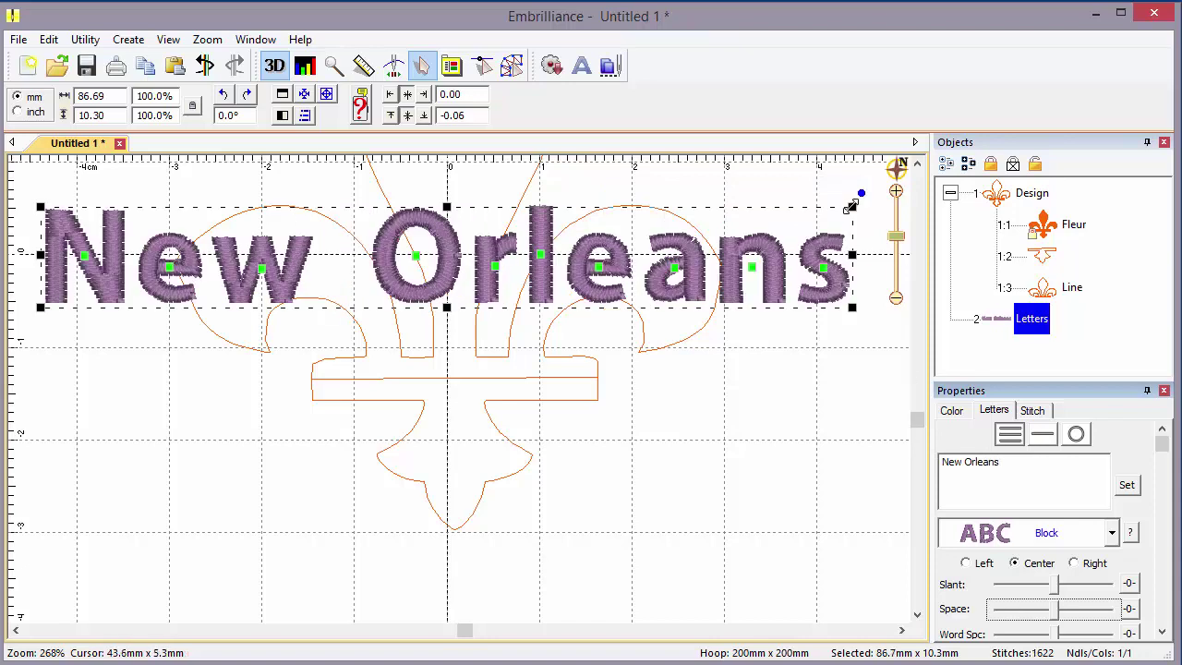
left_click_drag(849, 202, 544, 242)
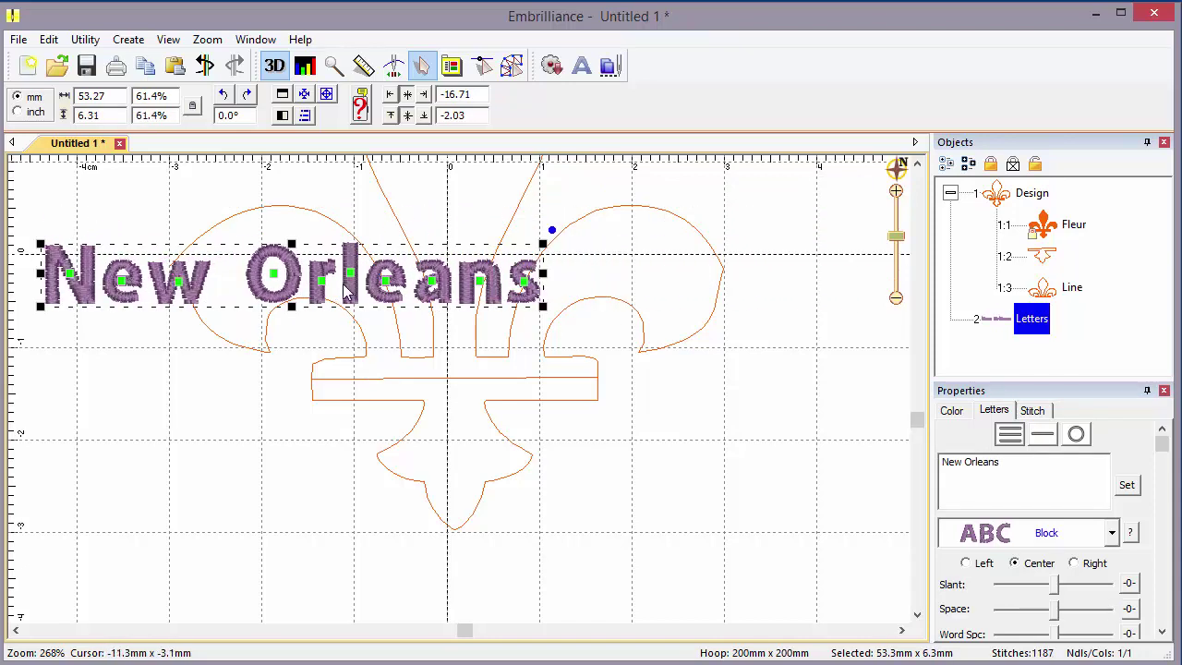
left_click_drag(359, 301, 509, 431)
Step: Move the lower fleur piece down below the lettering
left_click(510, 434)
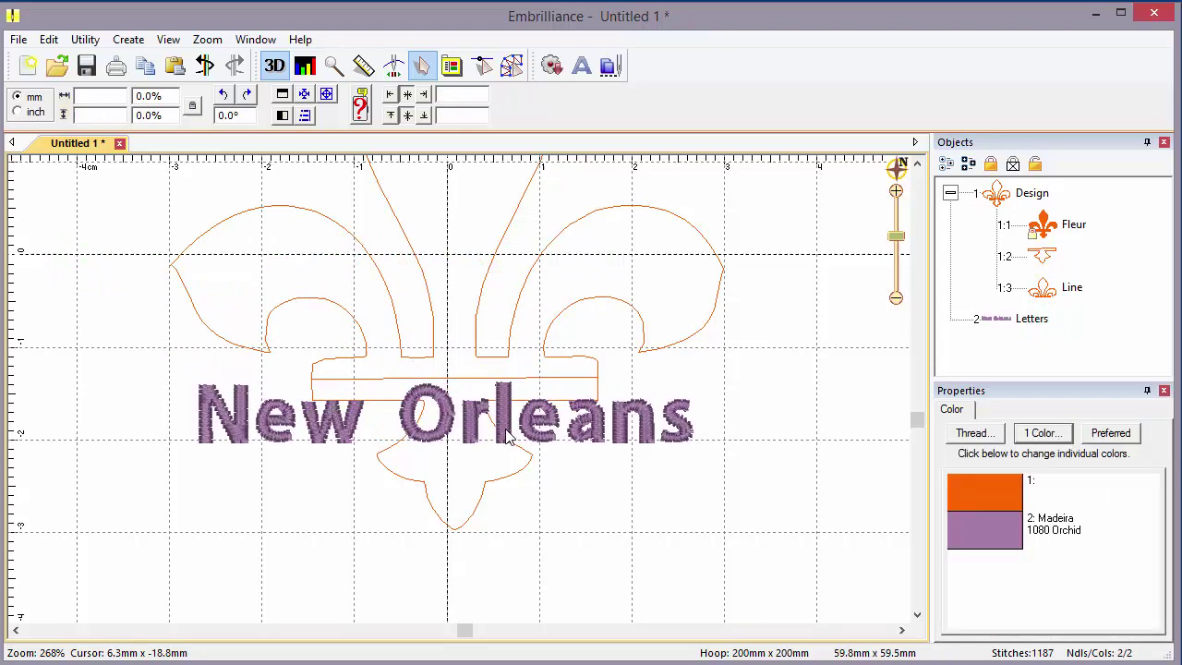
left_click(518, 452)
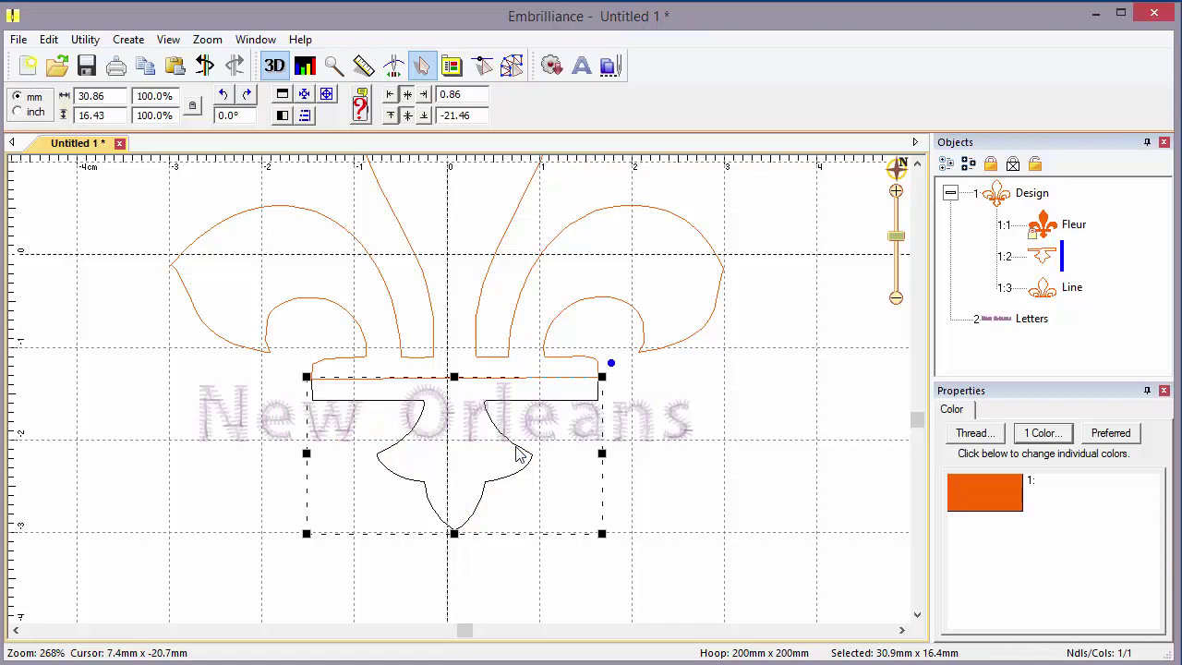
left_click_drag(520, 453, 515, 526)
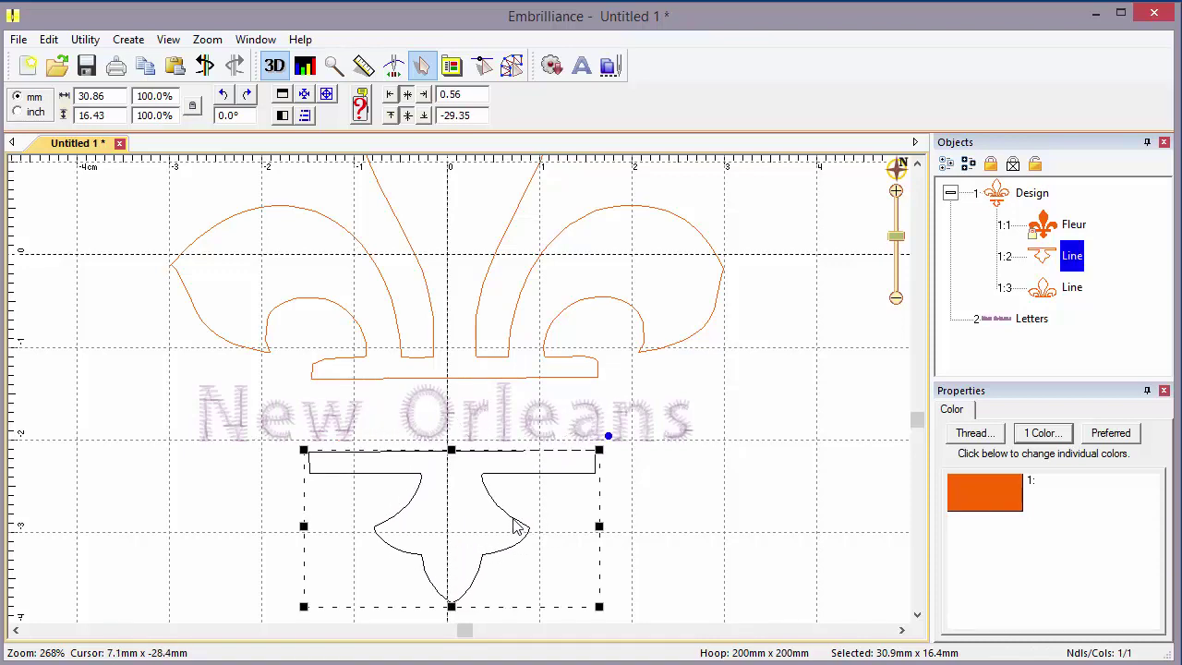
Step: Convert both fleur outline pieces to orange fill stitching and view the whole design
left_click(506, 365, "ctrl")
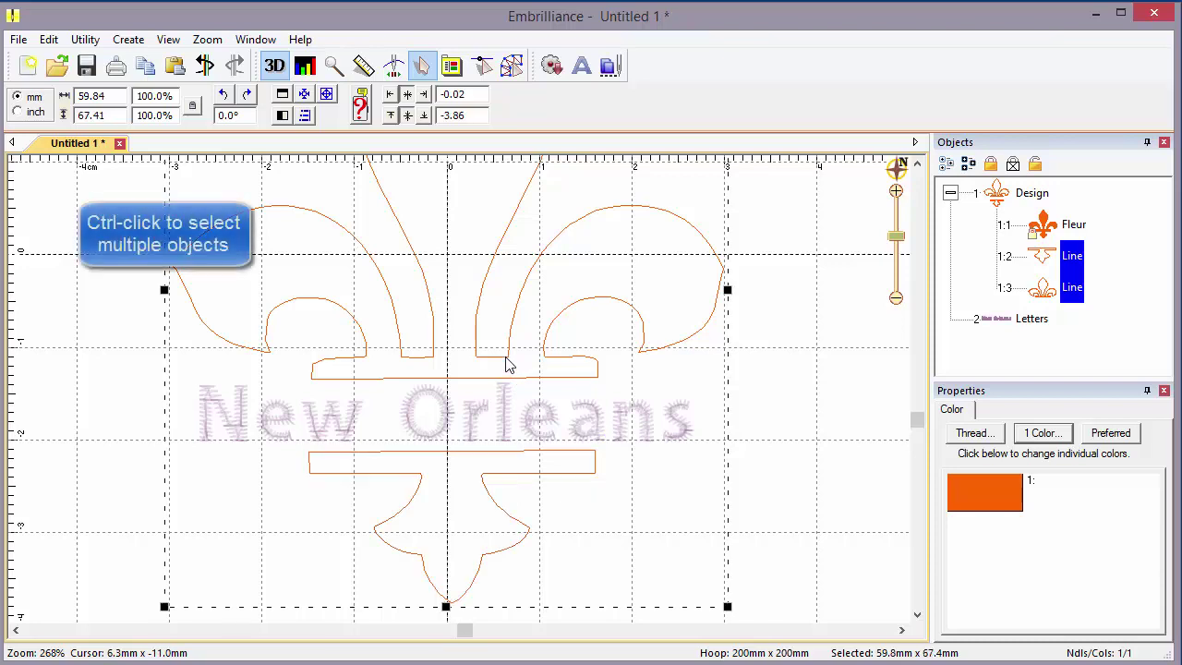
left_click(512, 65)
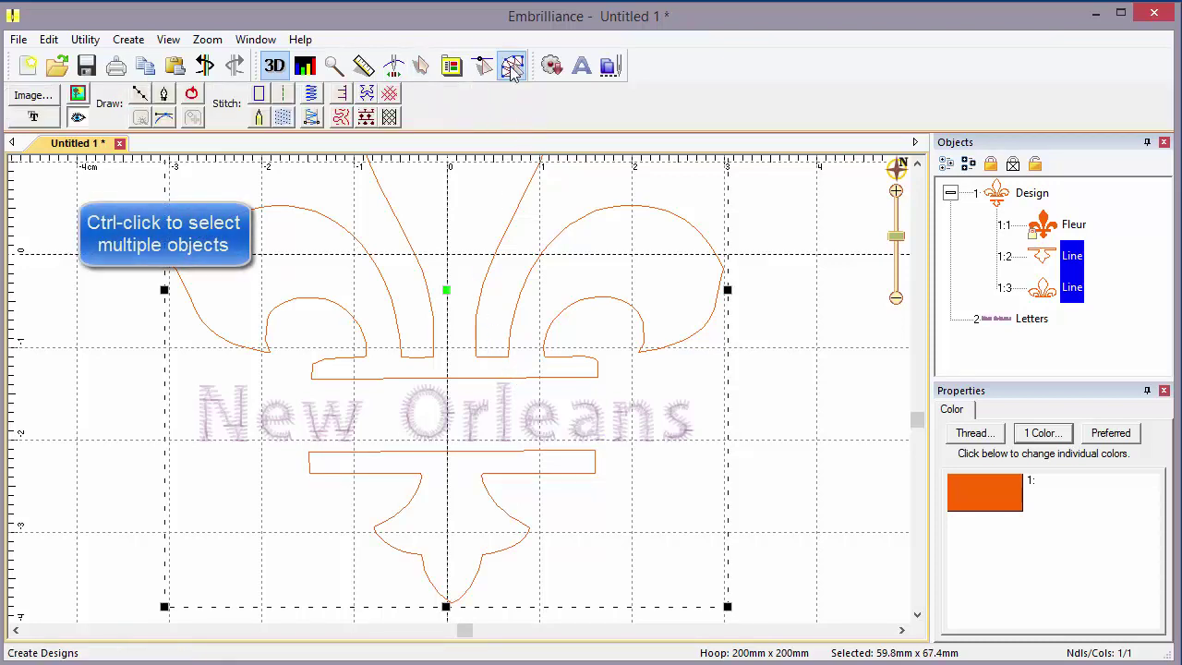
left_click(283, 120)
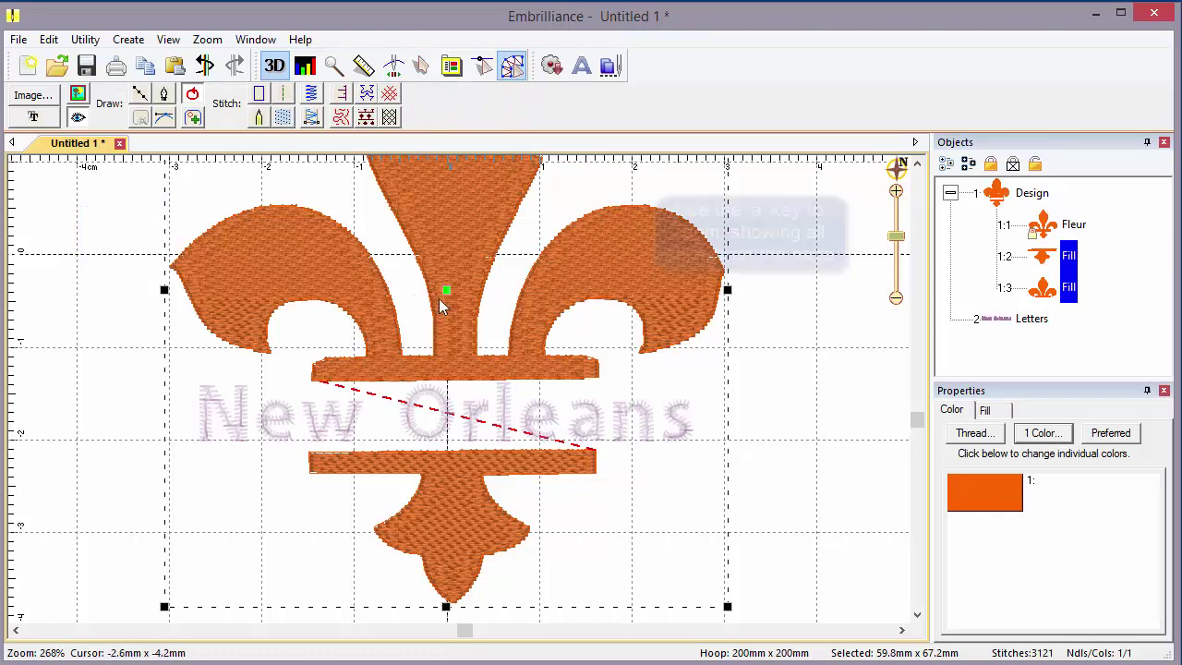
key("a")
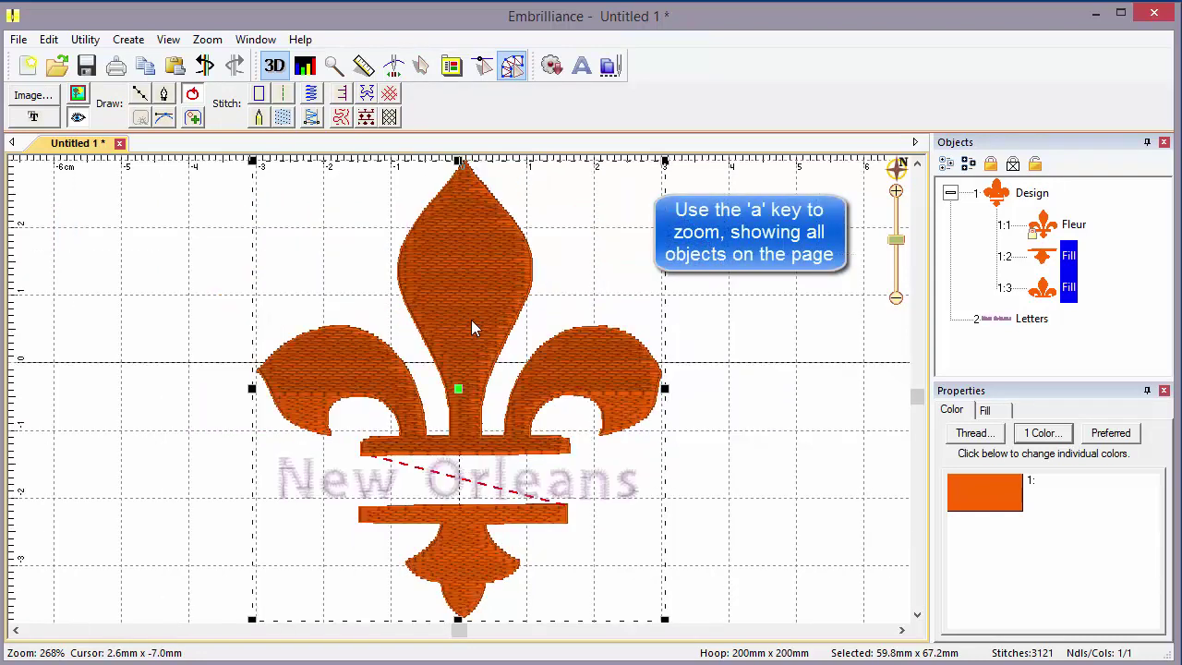
key("Escape")
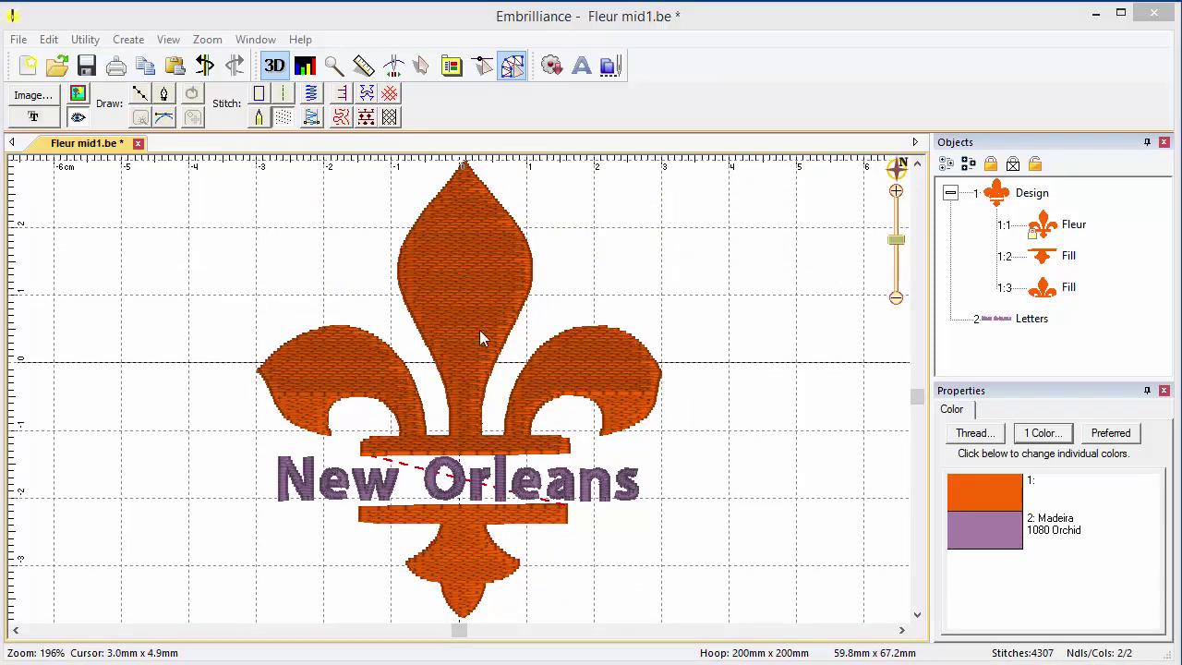
Step: Duplicate both fill pieces and turn the copies into running-stitch outlines
left_click(479, 332)
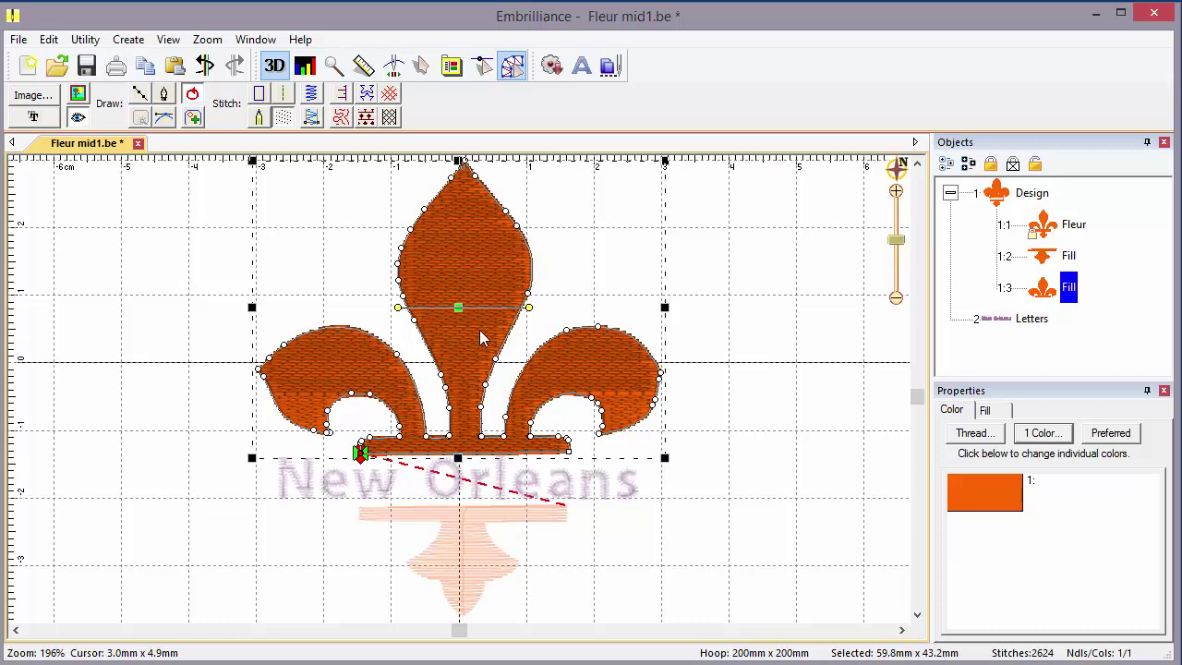
left_click(458, 558, "shift")
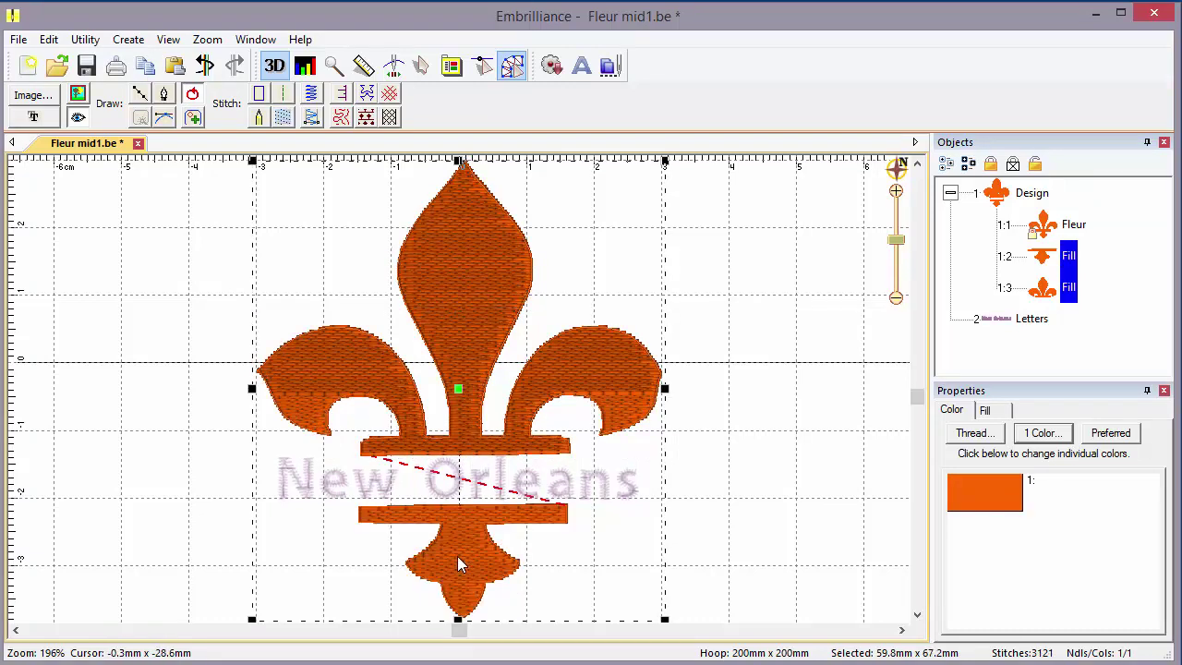
left_click(146, 67)
left_click(175, 66)
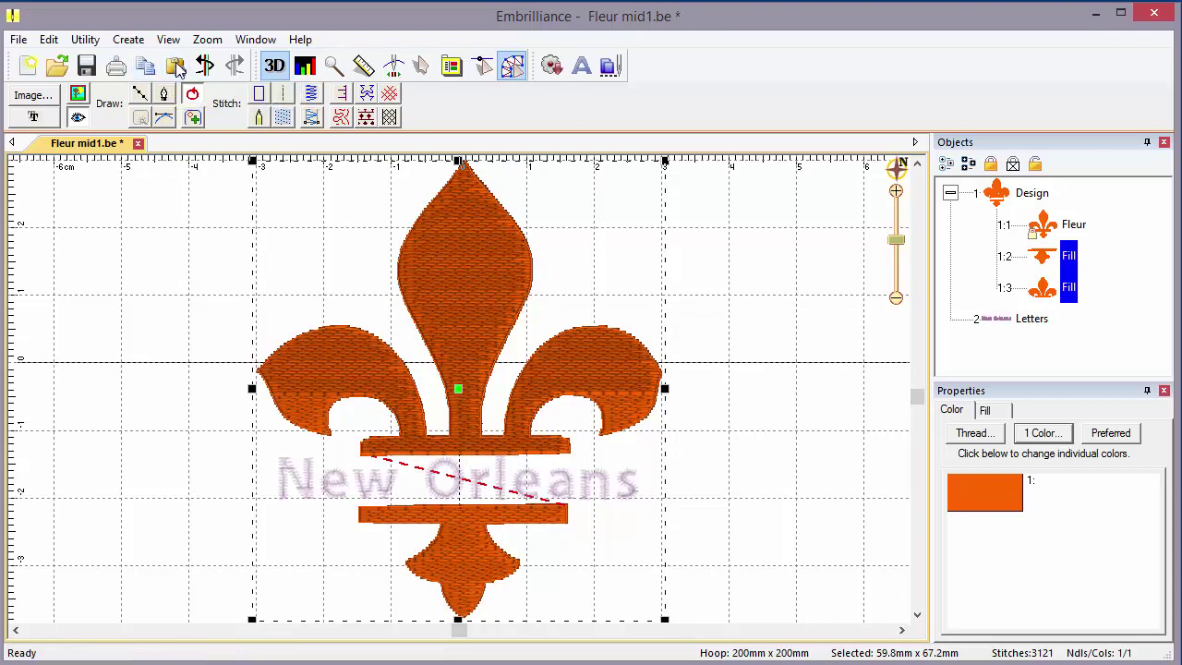
left_click(285, 94)
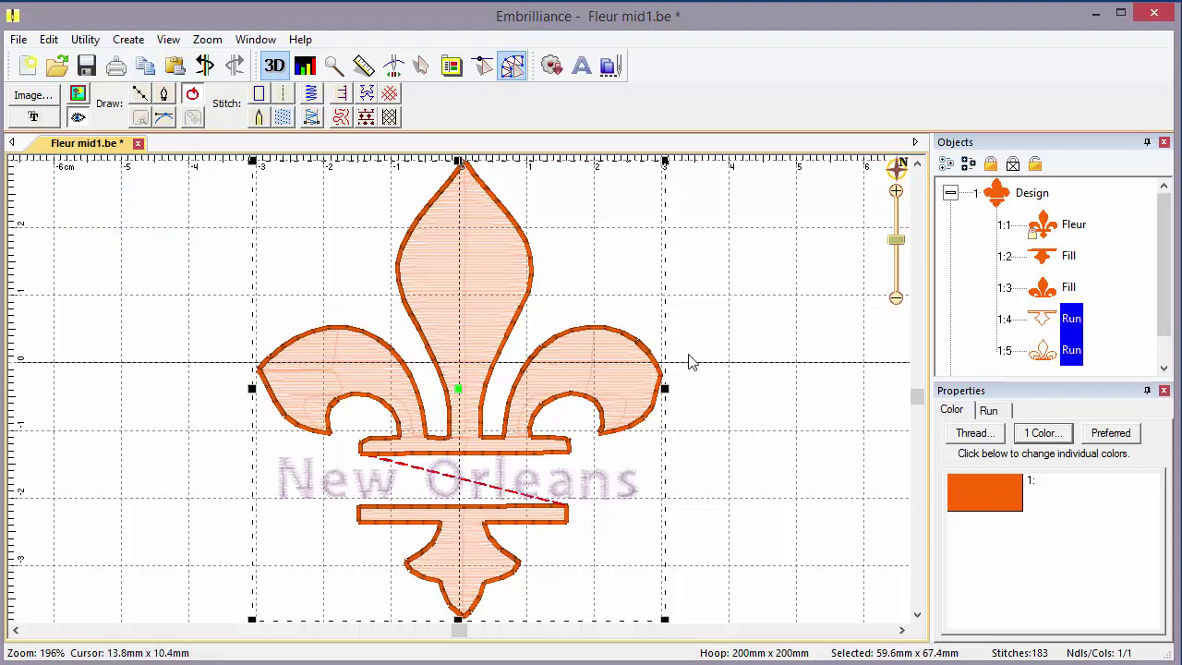
Step: Colour the outlines Hemingworth 1163 Apple Cider
left_click(995, 494)
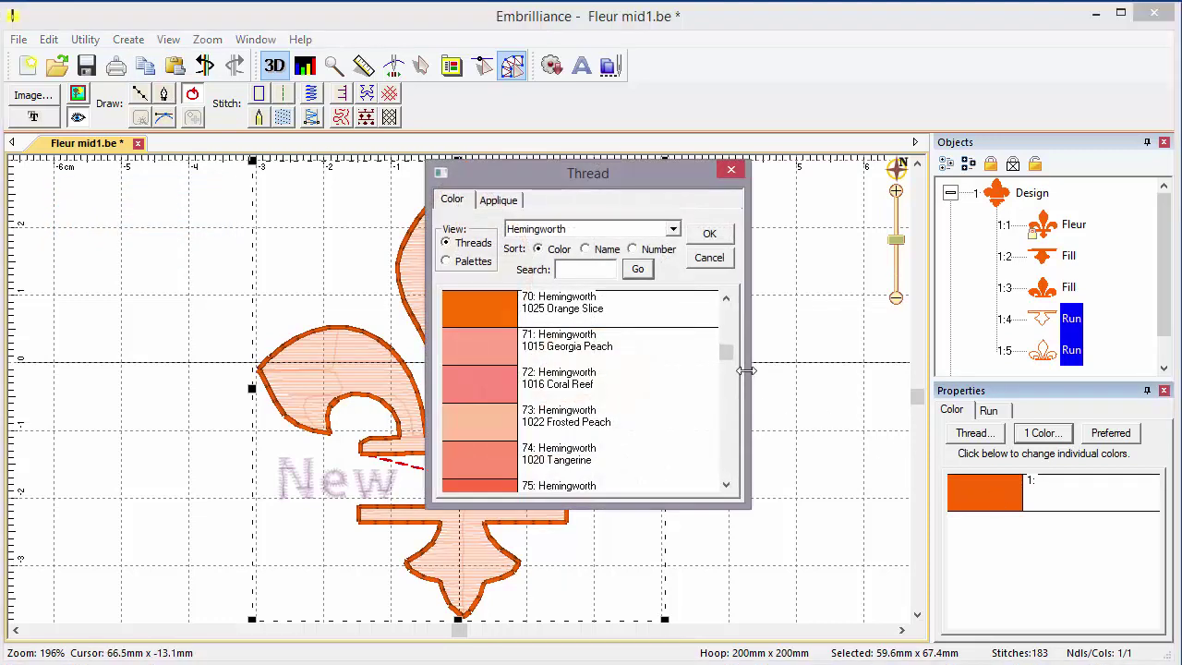
left_click_drag(731, 360, 729, 352)
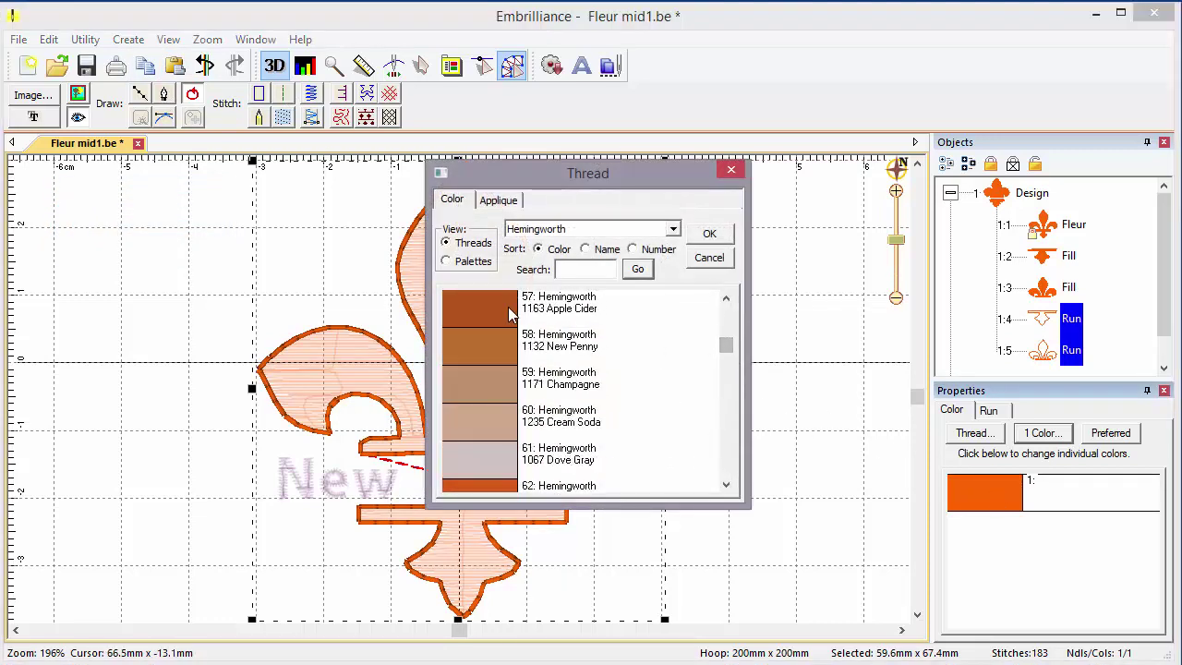
left_click(709, 234)
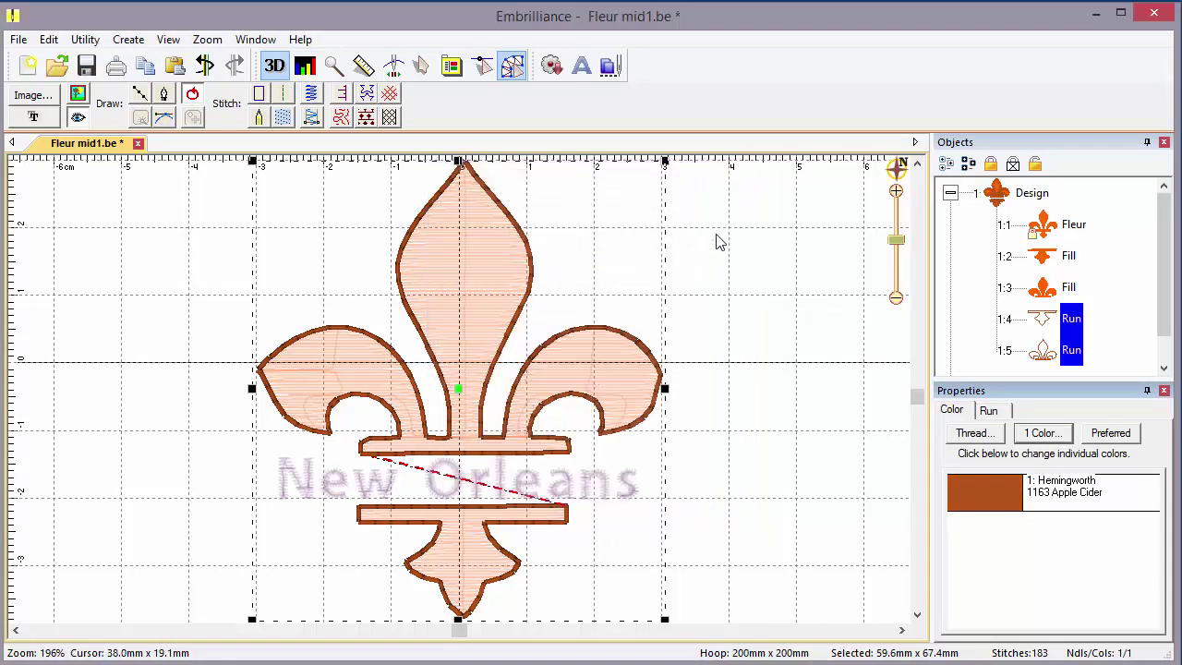
left_click(544, 314)
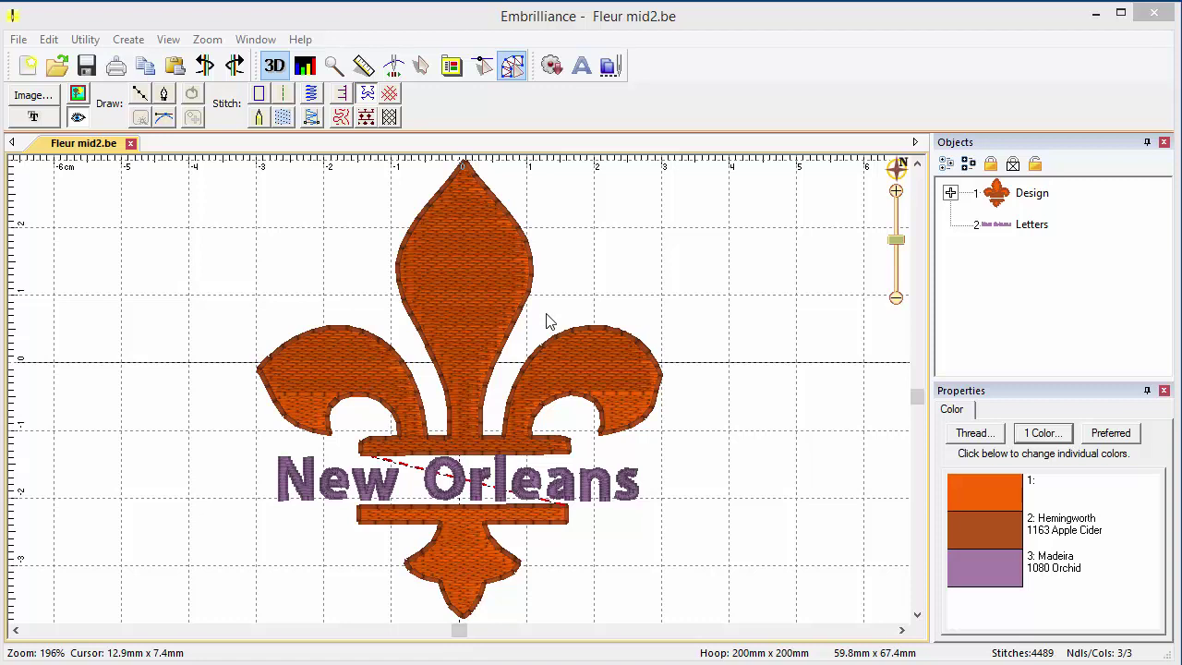
Step: Select the top fleur-de-lis piece in Fleur mid2.be
left_click(471, 313)
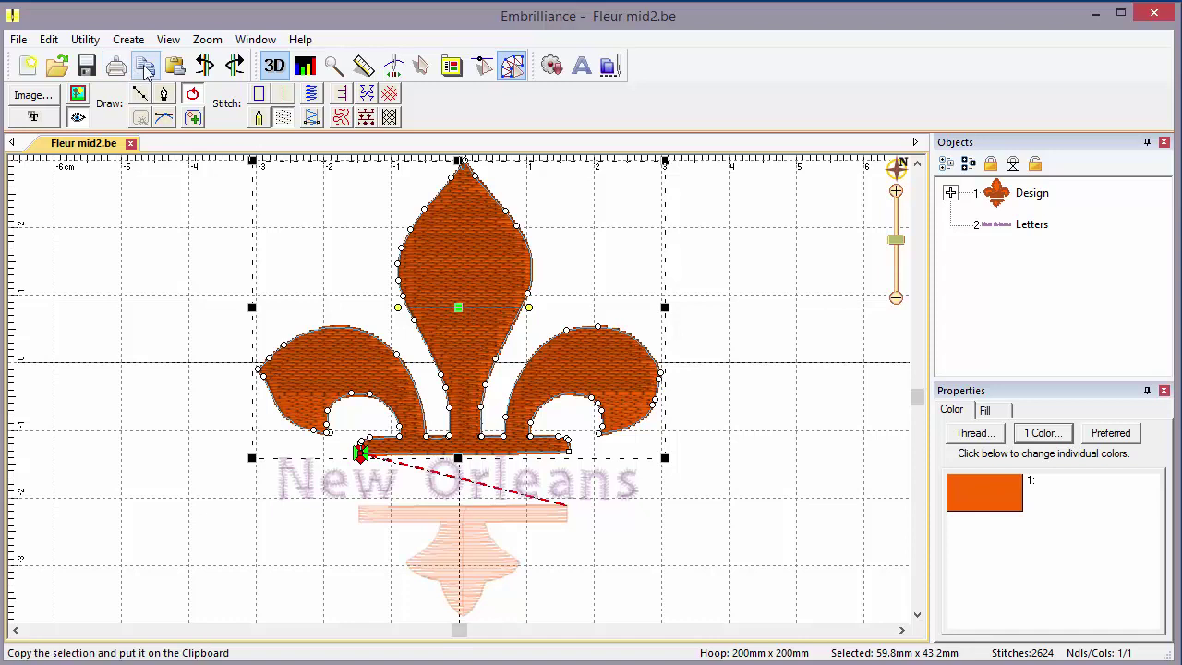
Step: Paste the top fleur-de-lis into new design Untitled 2 and convert it to applique stitching
left_click(30, 67)
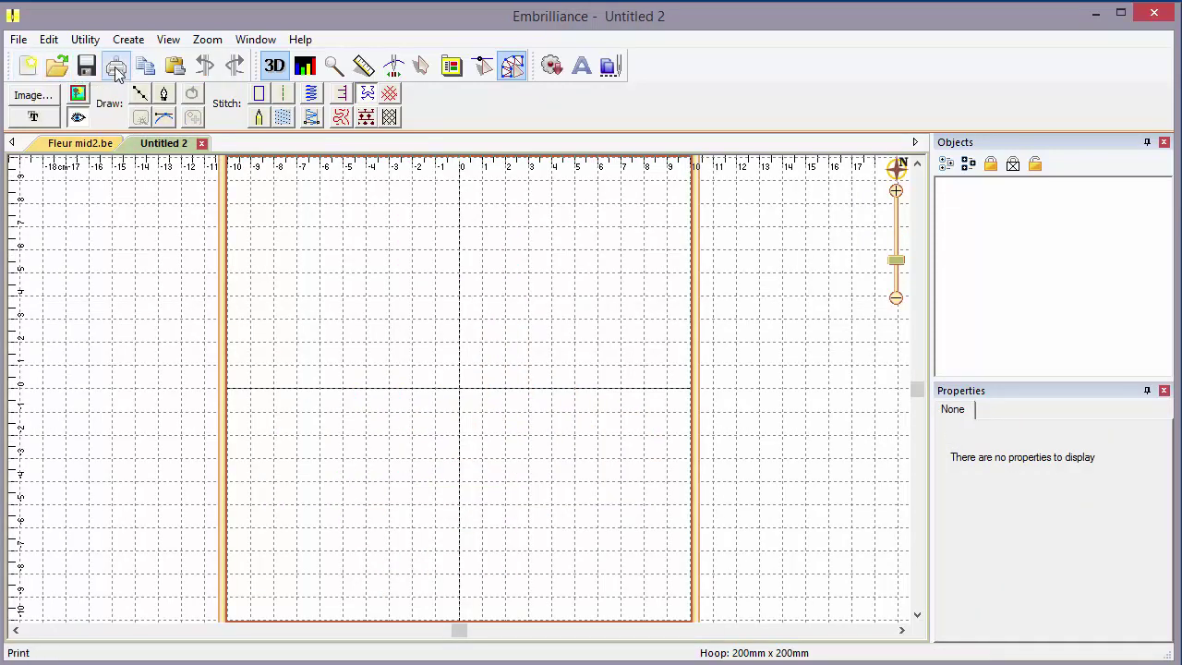
left_click(176, 67)
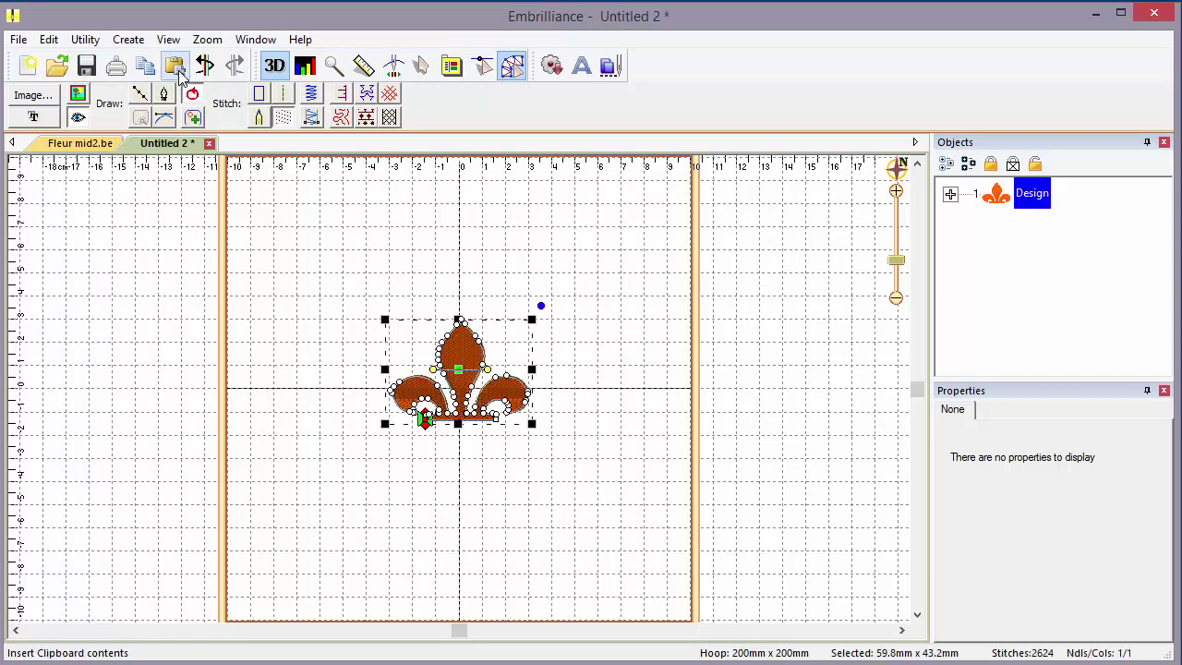
key("ctrl+0")
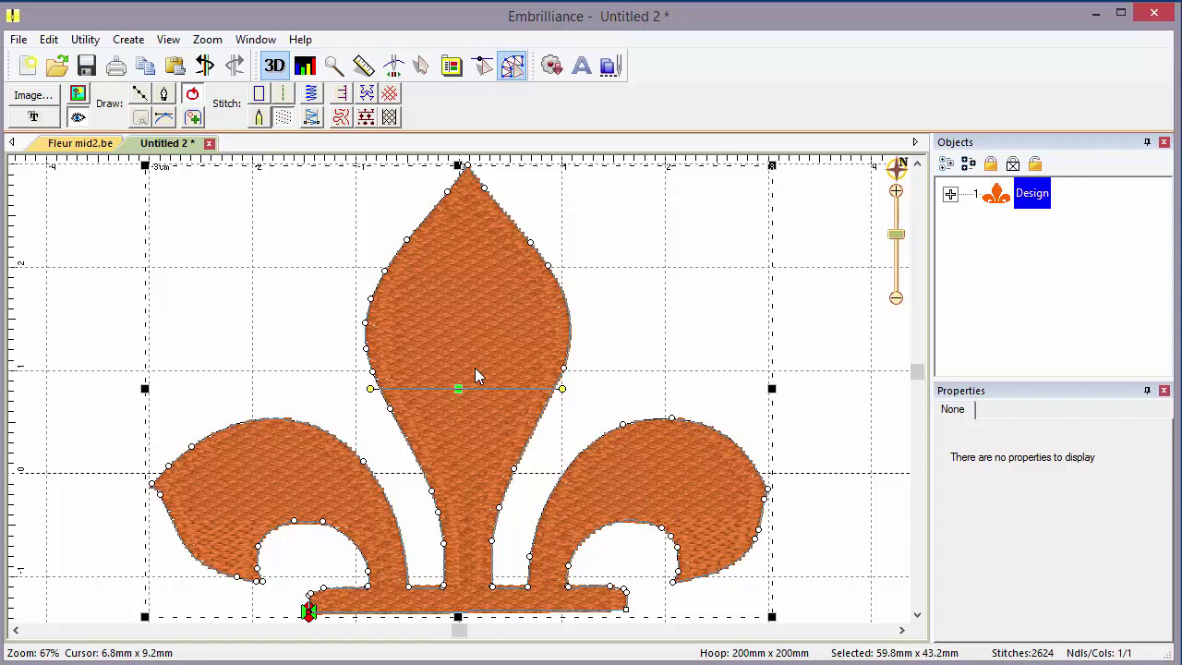
left_click(340, 96)
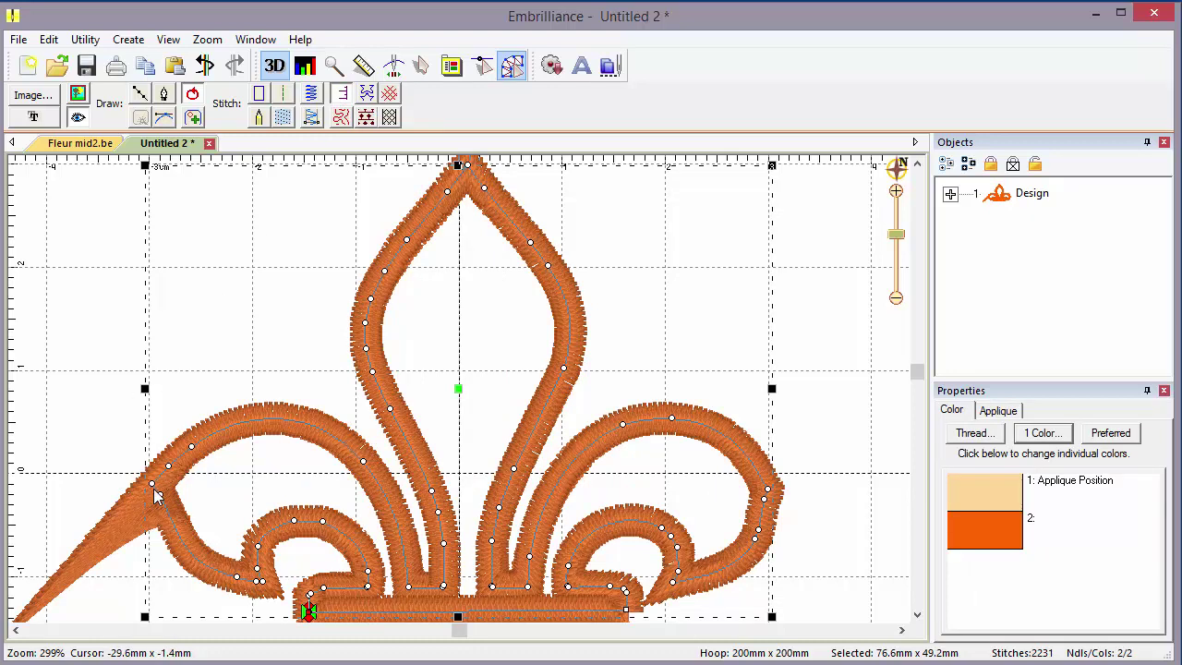
Step: Pull the left curl's spike node back onto the curve and add a tip node, reaching 2089 stitches
scroll(155, 496, "up", 2)
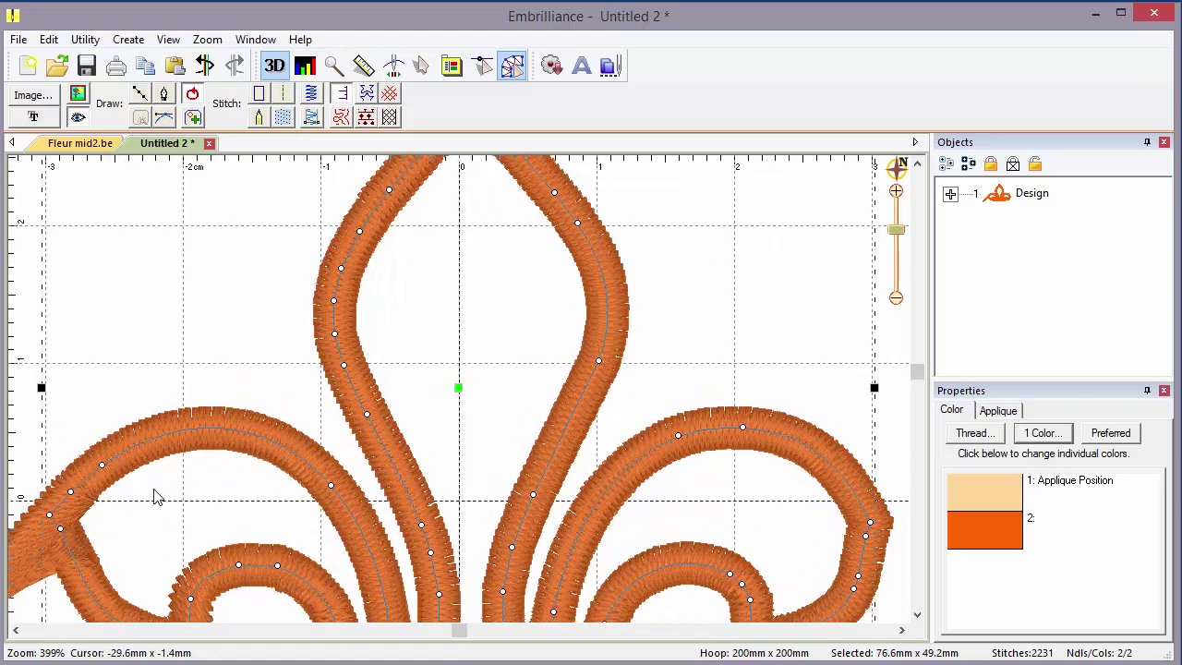
left_click_drag(460, 629, 346, 630)
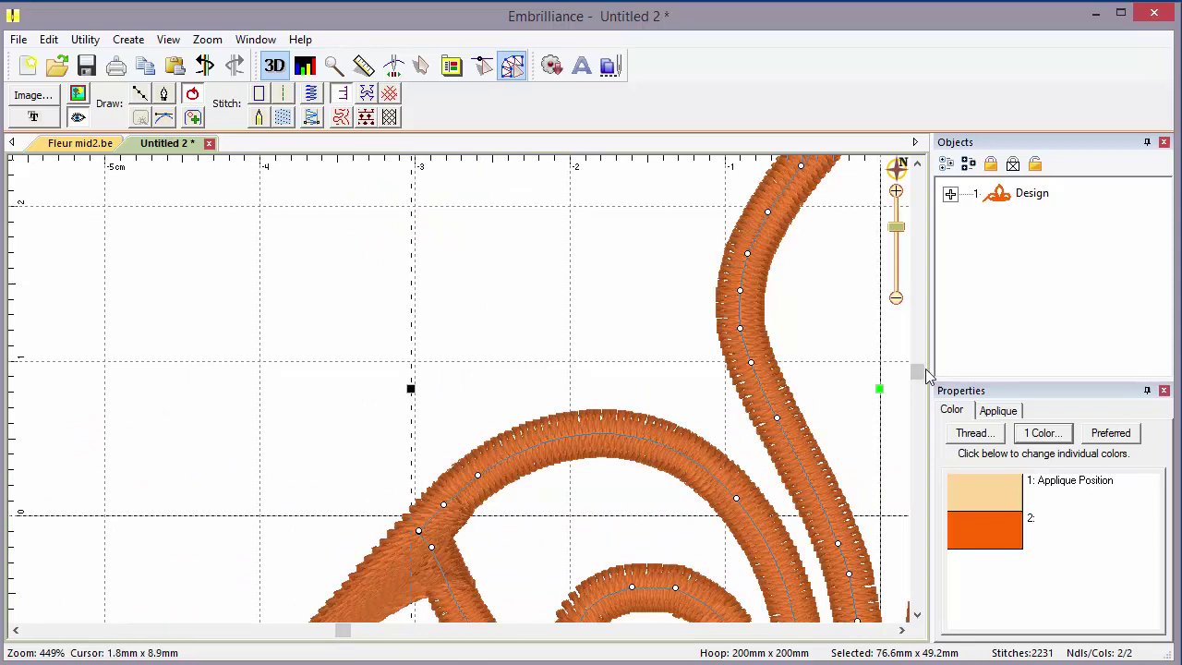
left_click_drag(918, 371, 918, 395)
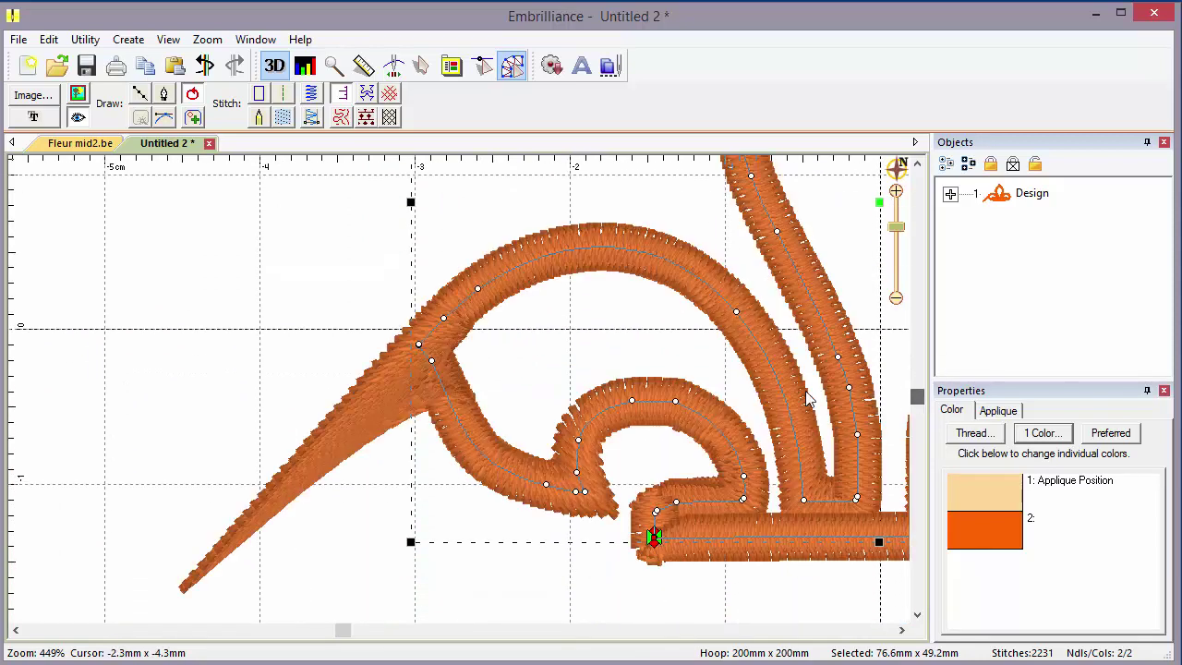
left_click(431, 335)
mouse_move(433, 339)
left_mouse_down()
mouse_move(416, 360)
mouse_move(426, 355)
left_mouse_up()
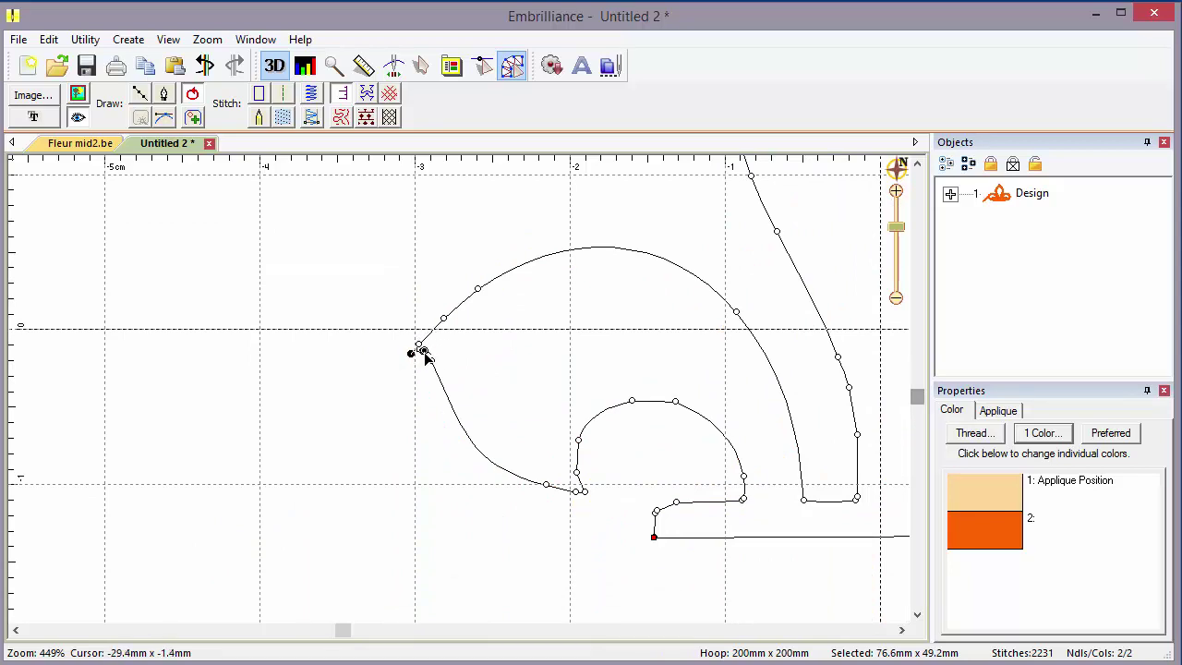
left_click(417, 345)
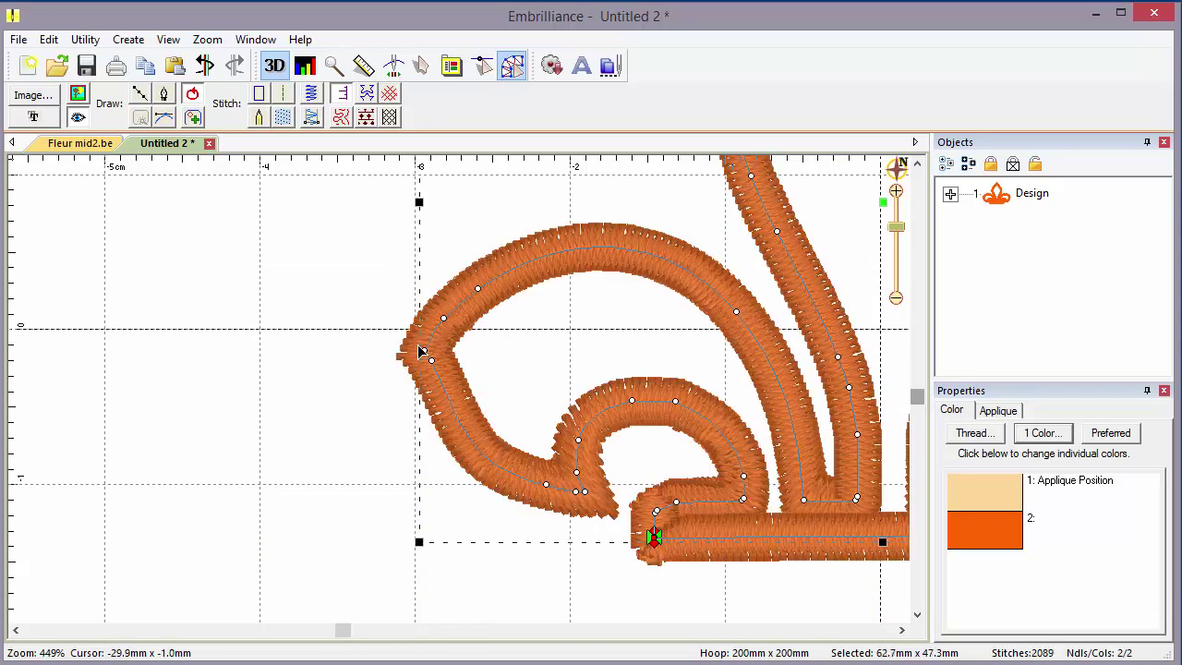
left_click(422, 350)
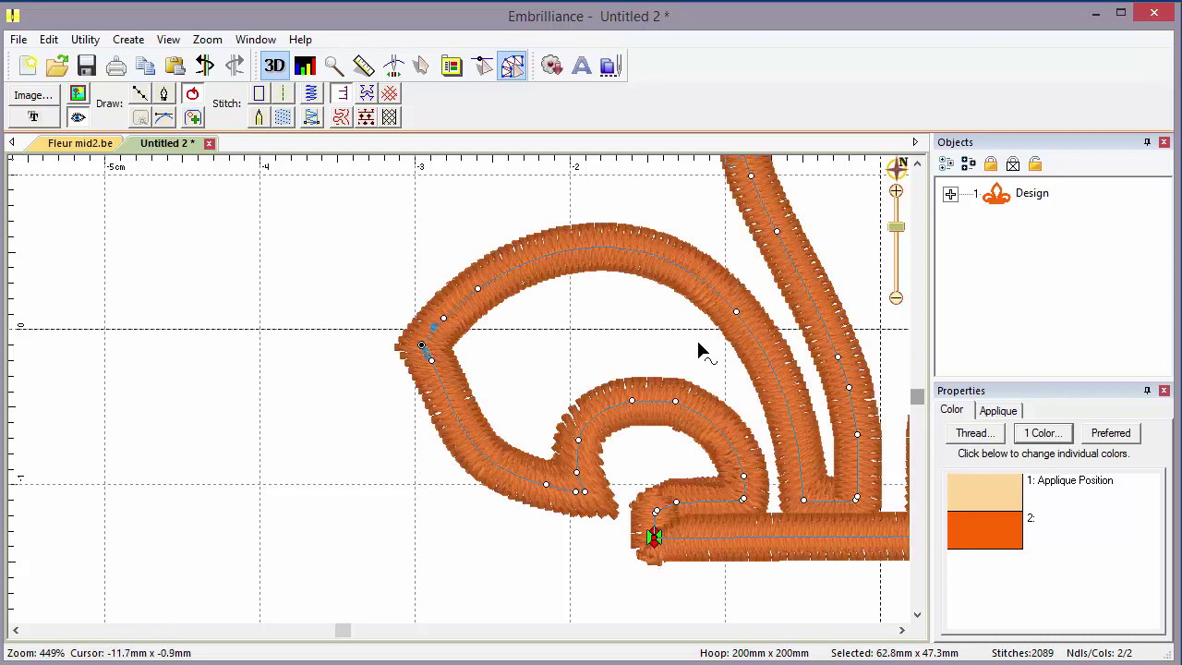
scroll(698, 349, "down", 2)
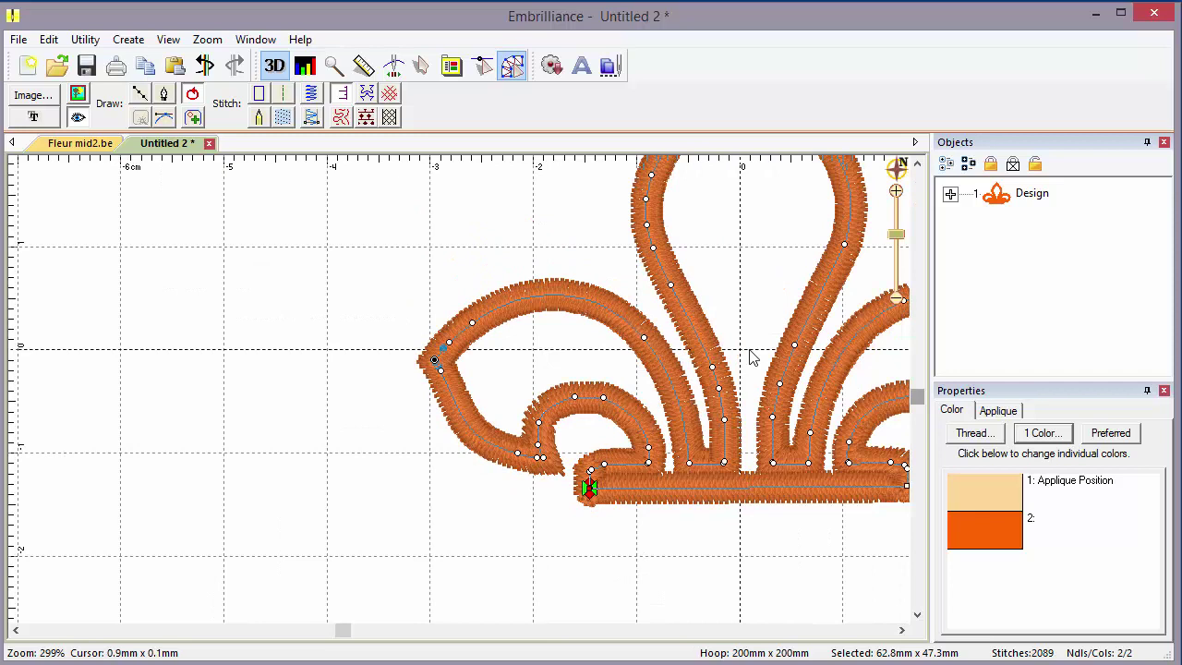